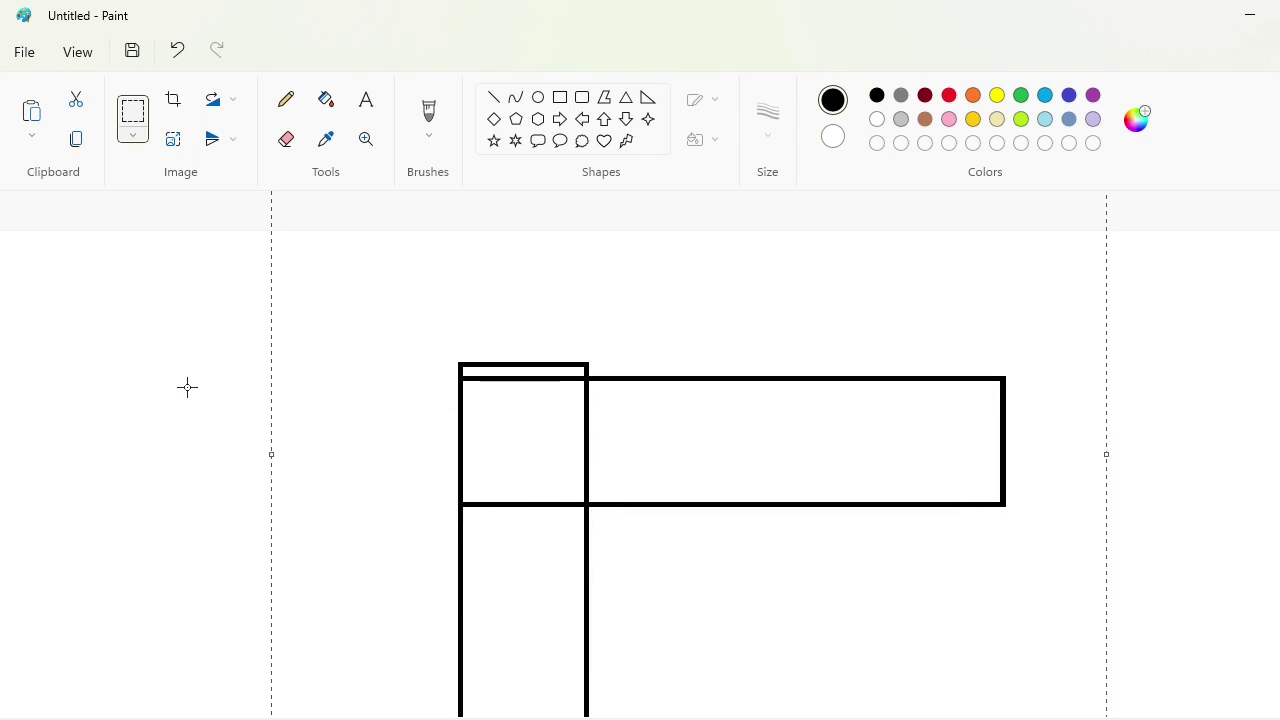
Step: Paste a copy of the vertical bar and align it with the right end of the horizontal bar
left_click(178, 430)
scroll(1152, 548, "down", 2)
key("ctrl+v")
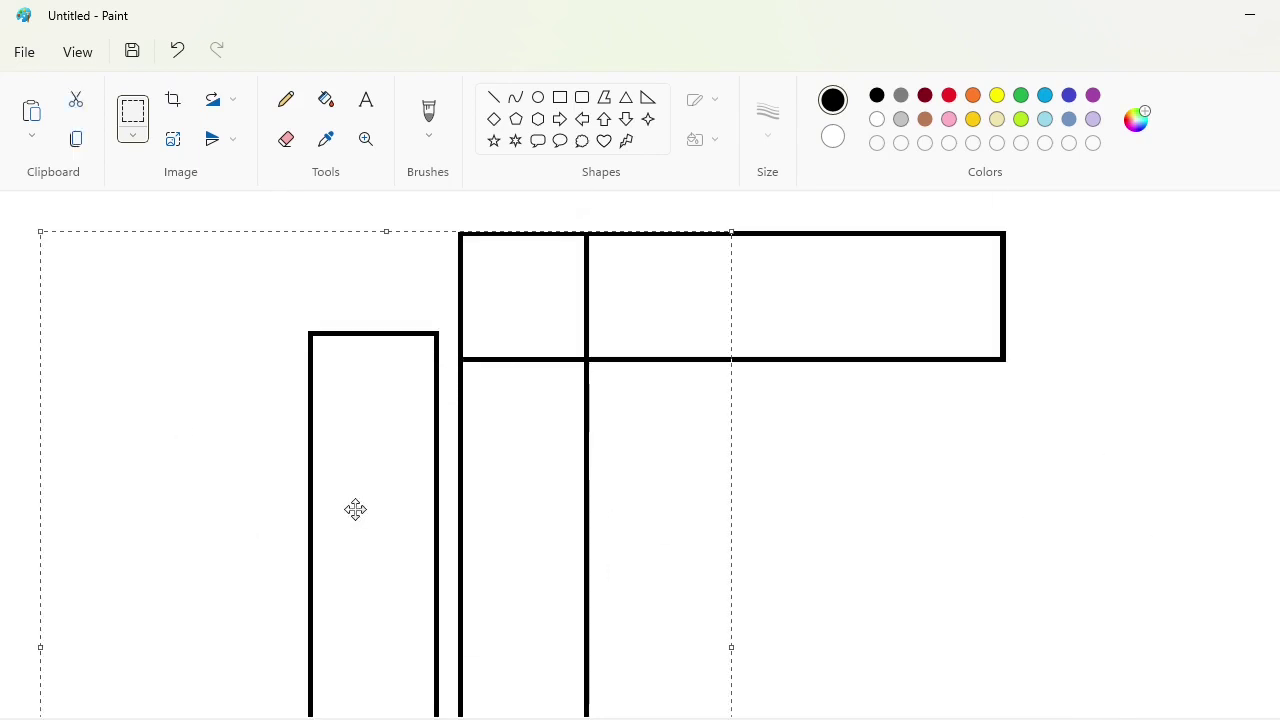
left_click_drag(354, 509, 914, 406)
key("Right")
key("Right")
key("Right")
key("Right")
key("Right")
key("Right")
key("Right")
key("Right")
left_click(272, 403)
Step: Paste another bar, rotate it to horizontal and align it across the lower ends of the two vertical bars
scroll(946, 526, "down", 3)
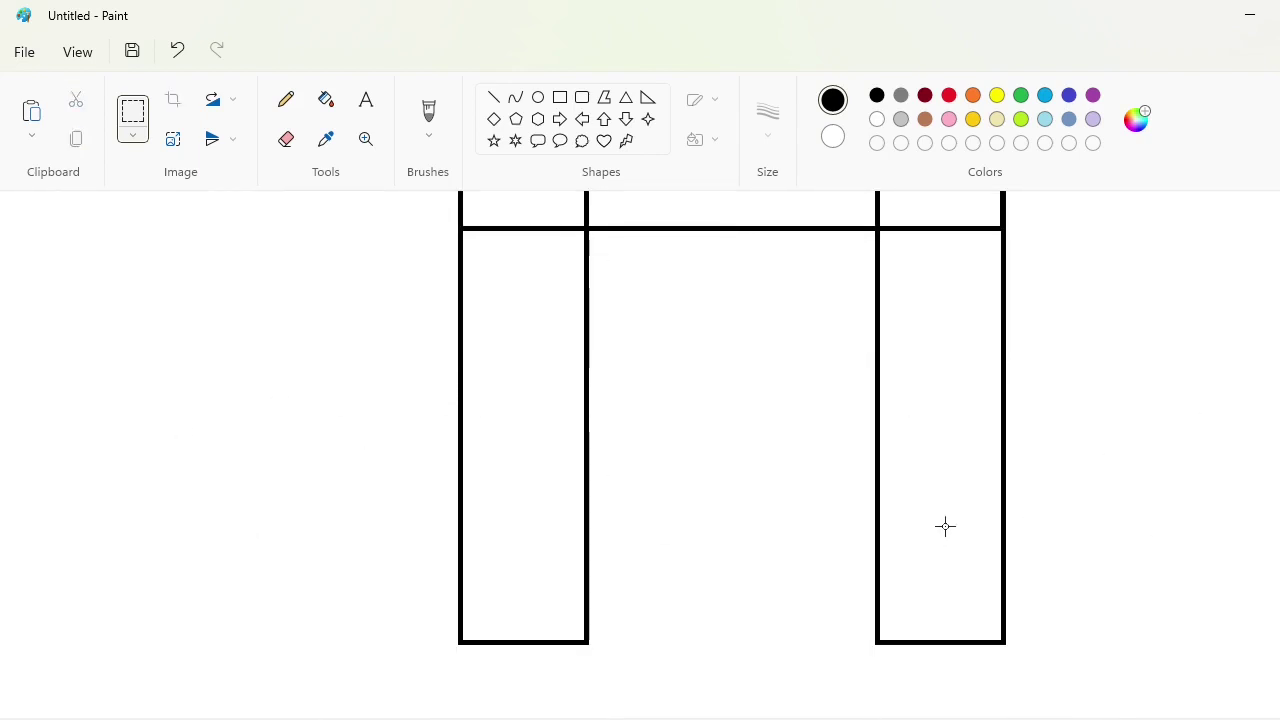
key("ctrl+v")
left_click(224, 110)
left_click(224, 142)
left_click_drag(558, 590, 860, 534)
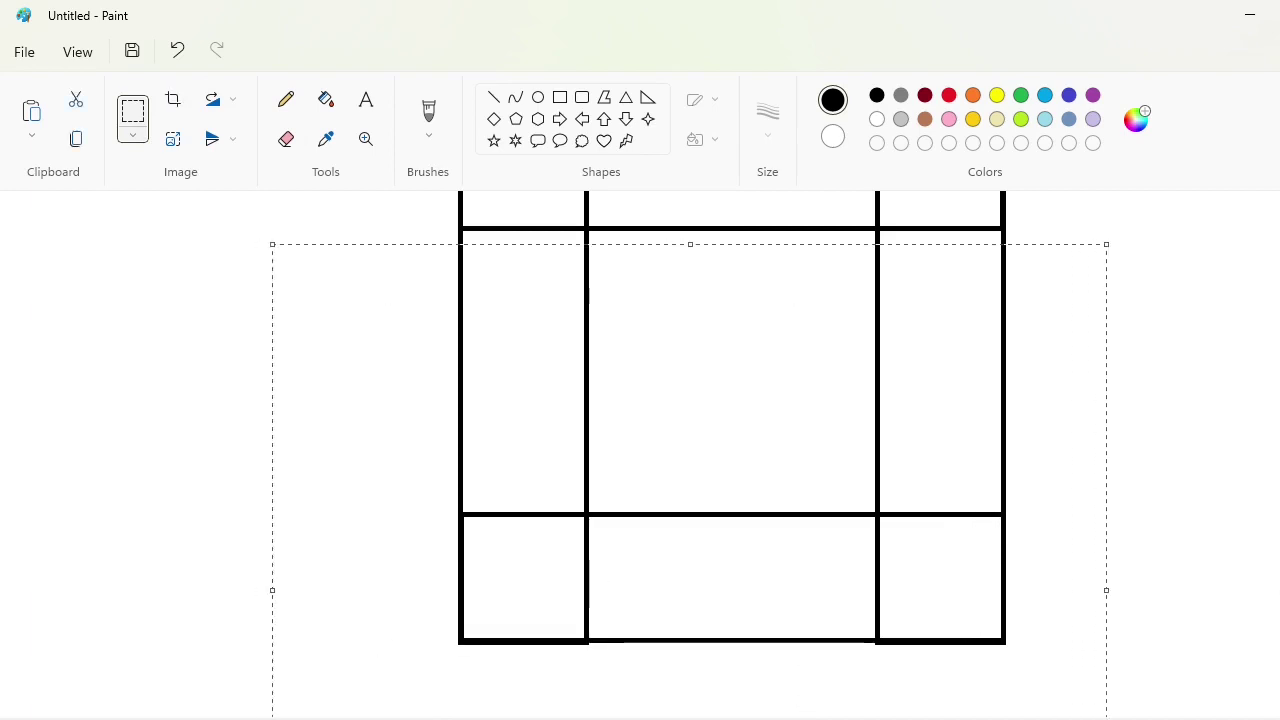
key("Down")
left_click(1246, 617)
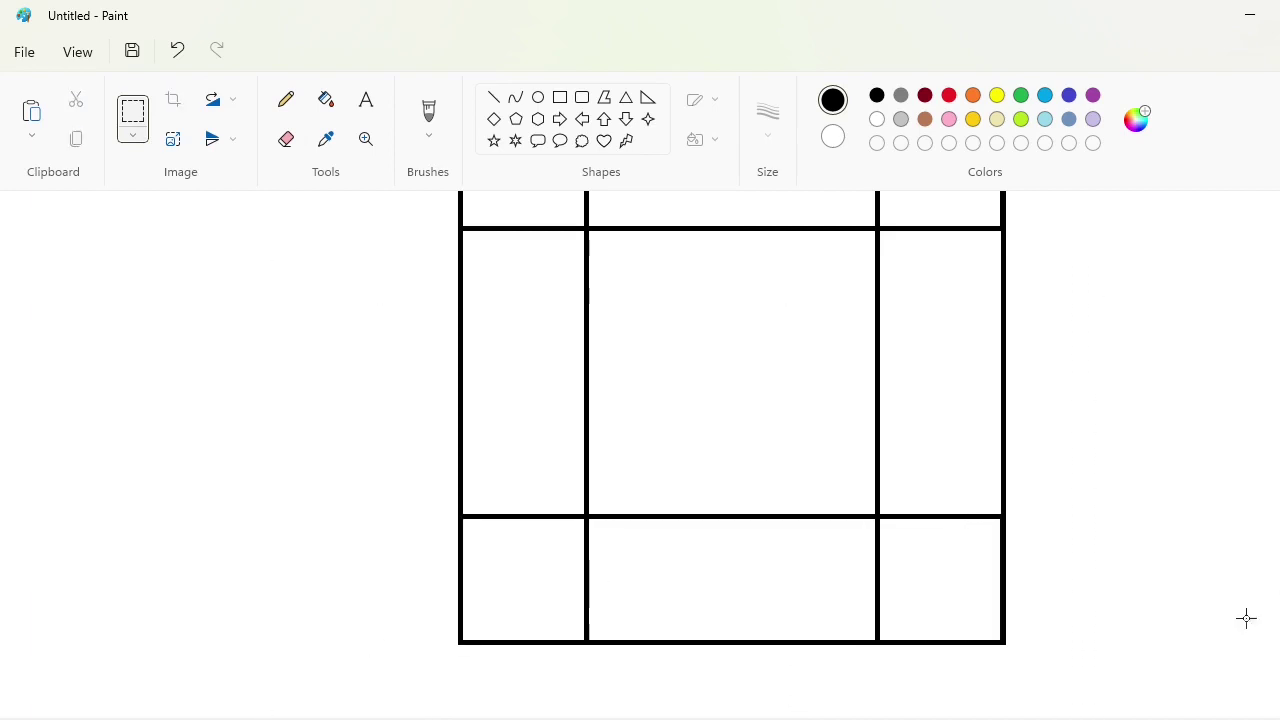
Step: Fill the grid's outer cells black, leaving the upper-left corner square and the central square white
scroll(1246, 617, "down", 2)
left_click(326, 99)
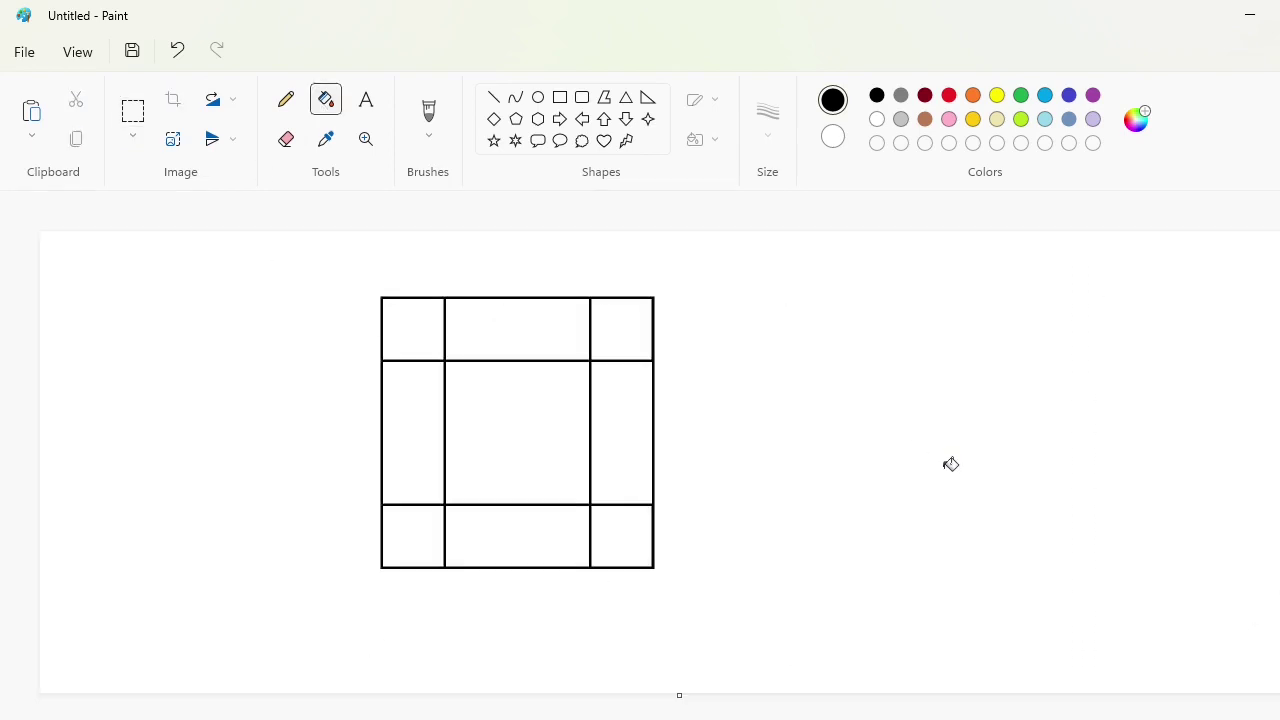
left_click(1279, 719)
left_click(1279, 719)
left_click(520, 332)
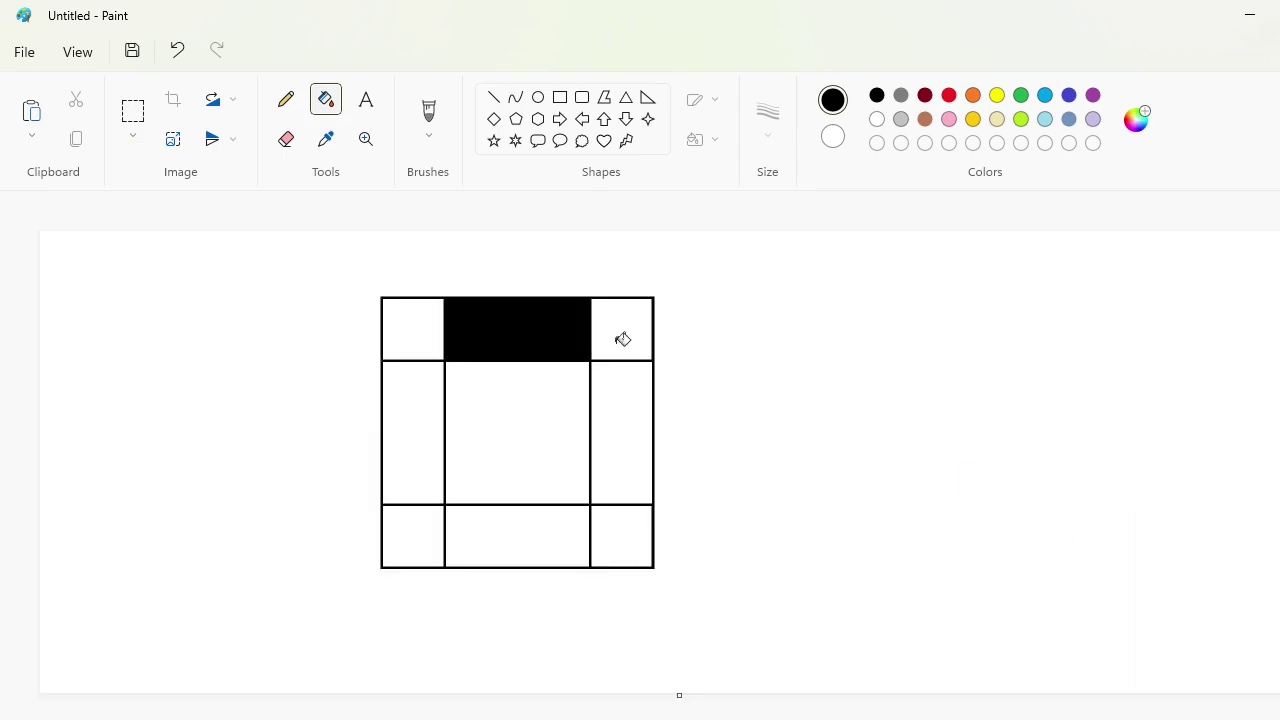
left_click(622, 339)
left_click(620, 434)
left_click(620, 537)
left_click(518, 538)
left_click(422, 537)
left_click(408, 441)
Step: Draw a purple diagonal line across the white upper-left corner square, extending beyond it at both ends
scroll(711, 606, "up", 2)
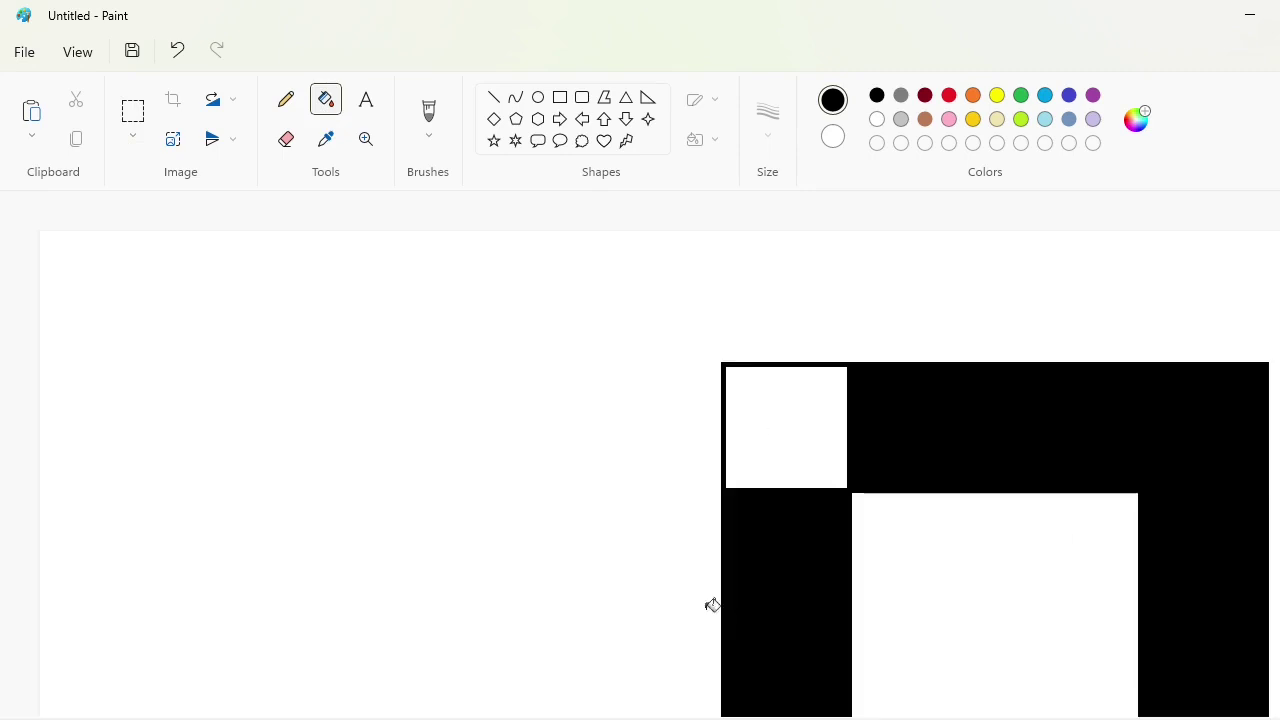
scroll(594, 329, "right", 3)
left_click(493, 97)
left_click(1093, 95)
left_click_drag(444, 511, 651, 300)
left_click_drag(444, 511, 425, 530)
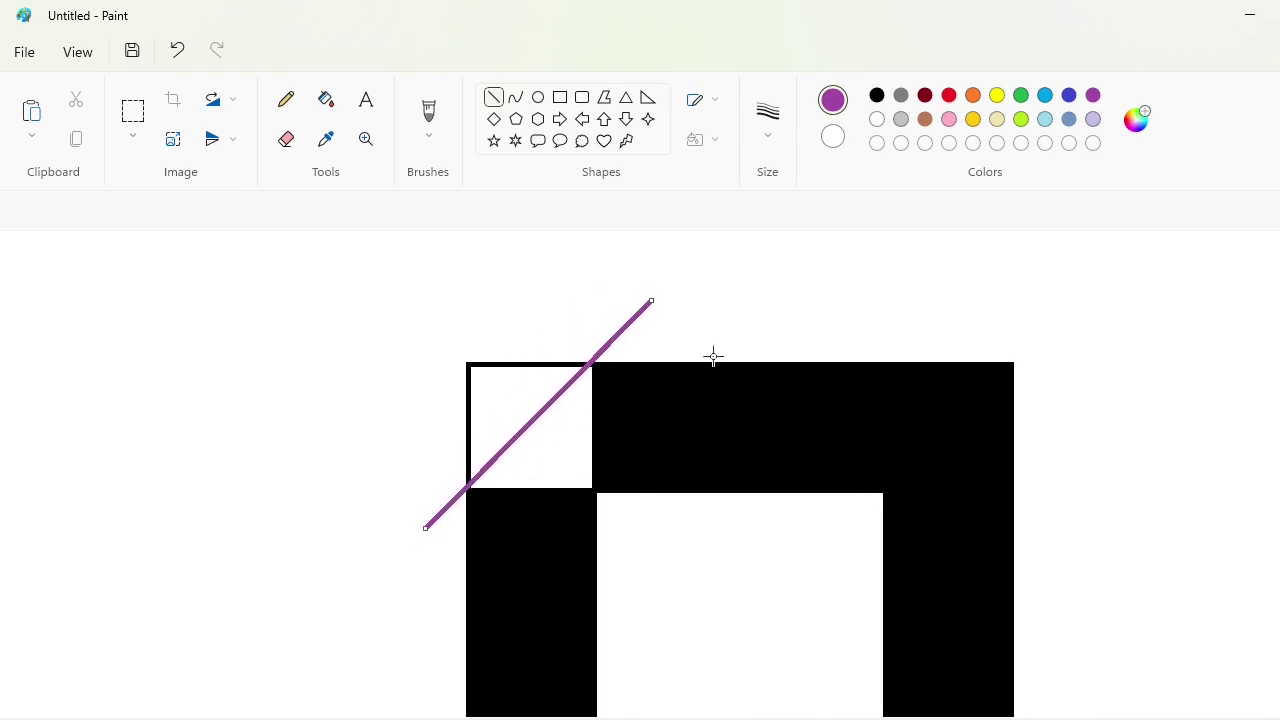
Step: Adjust the purple diagonal's end and nudge the line to run through the corner square's lower-left and upper-right corners
left_click_drag(651, 300, 654, 298)
key("Left")
key("Left")
key("Left")
key("Left")
key("Left")
key("Down")
key("Down")
key("Down")
key("Down")
key("Down")
key("Down")
key("Down")
key("Down")
key("Down")
key("Down")
key("Down")
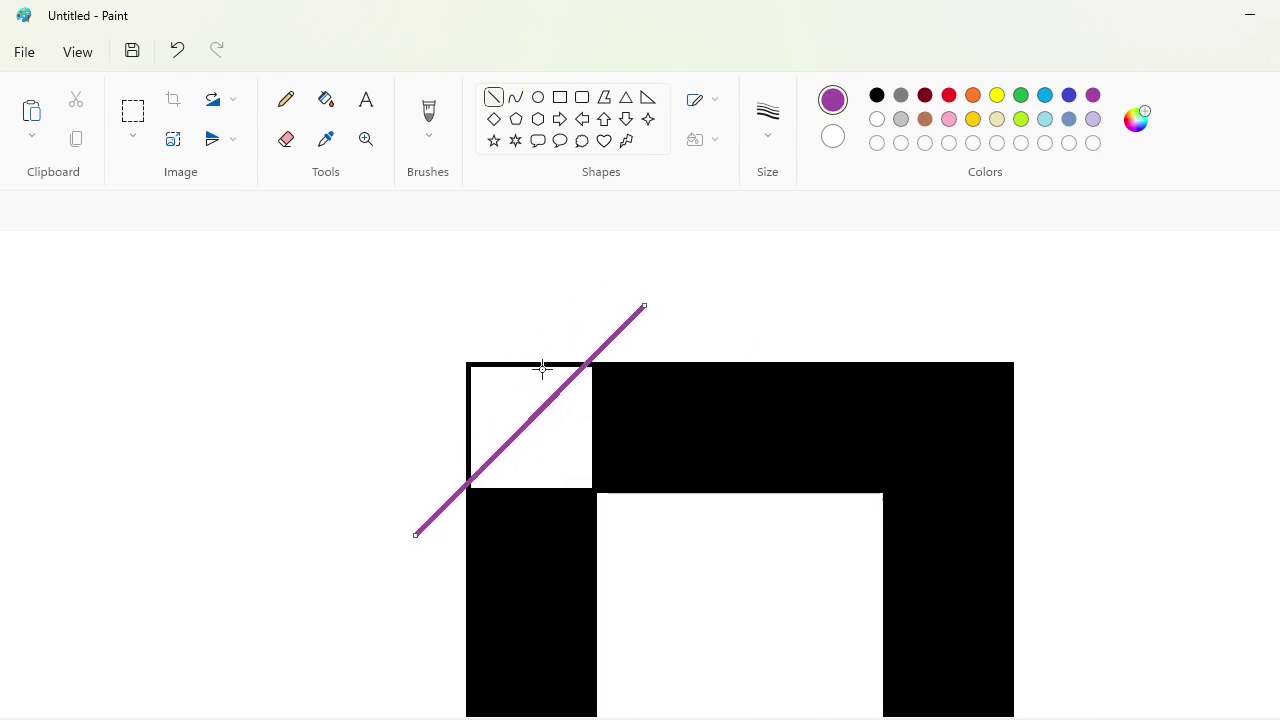
key("Up")
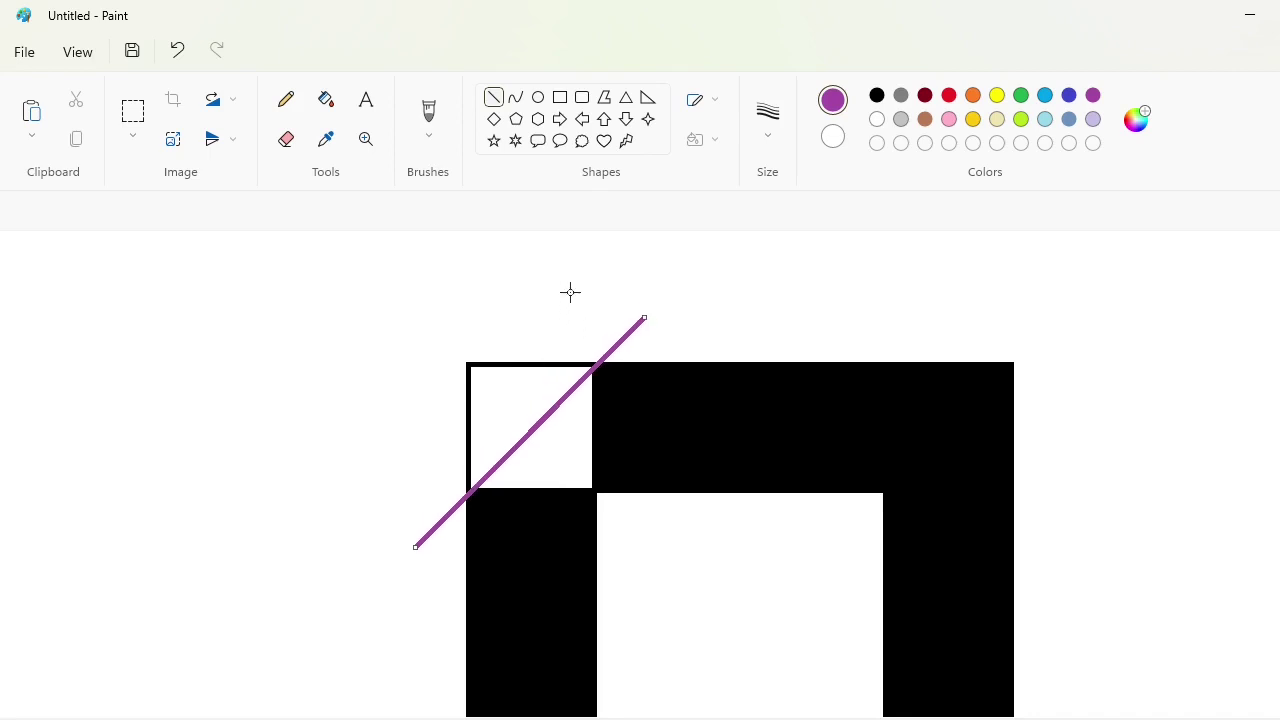
Step: Fill the corner square's outer half white, and its inner half and the diagonal line black
left_click(326, 99)
left_click(877, 95)
left_click(509, 405)
left_click(877, 119)
left_click(509, 405)
left_click(877, 95)
left_click(562, 443)
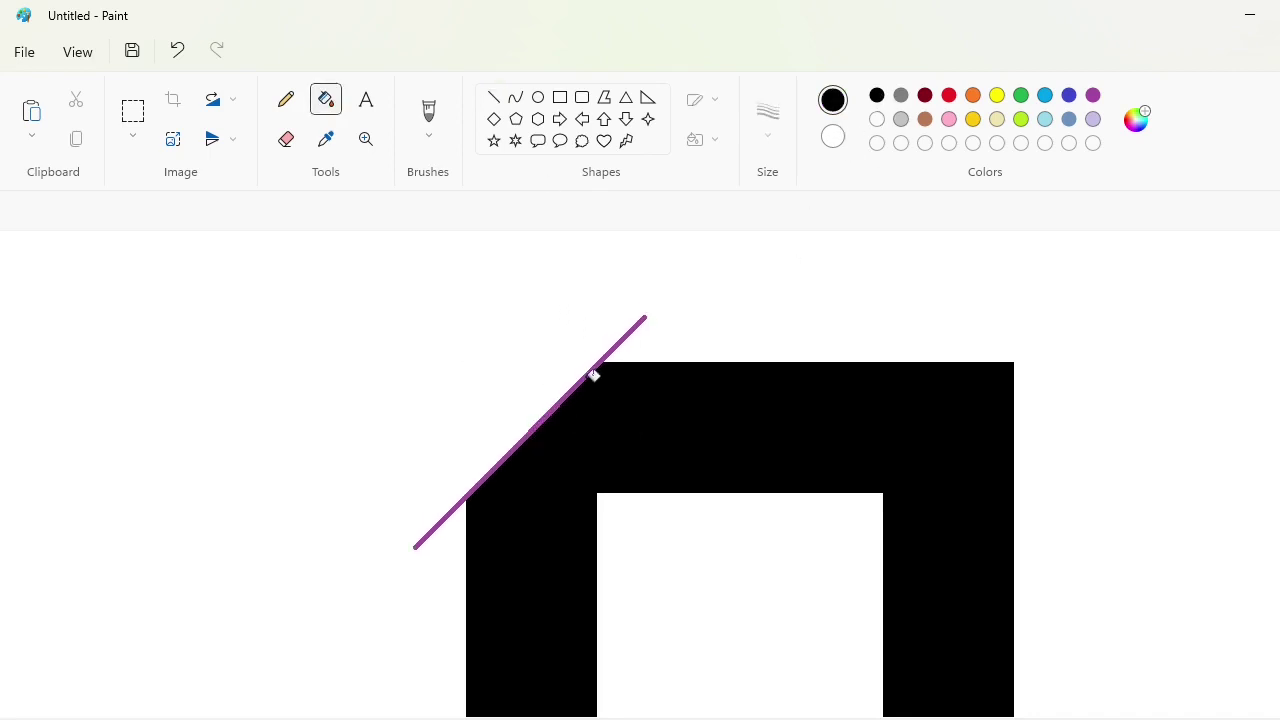
left_click(588, 374)
Step: Remove the diagonal line's overhanging ends by cutting them off with white lines and filling them white
left_click(494, 97)
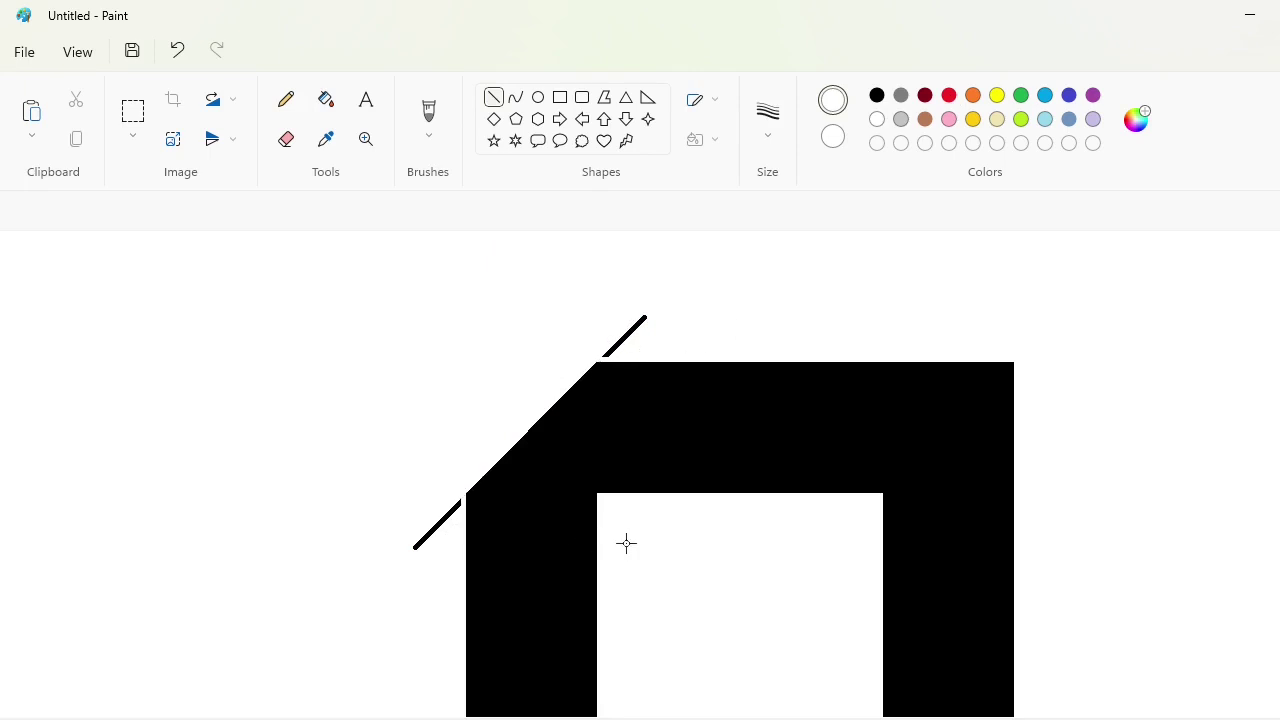
left_click(326, 99)
scroll(880, 510, "down", 1)
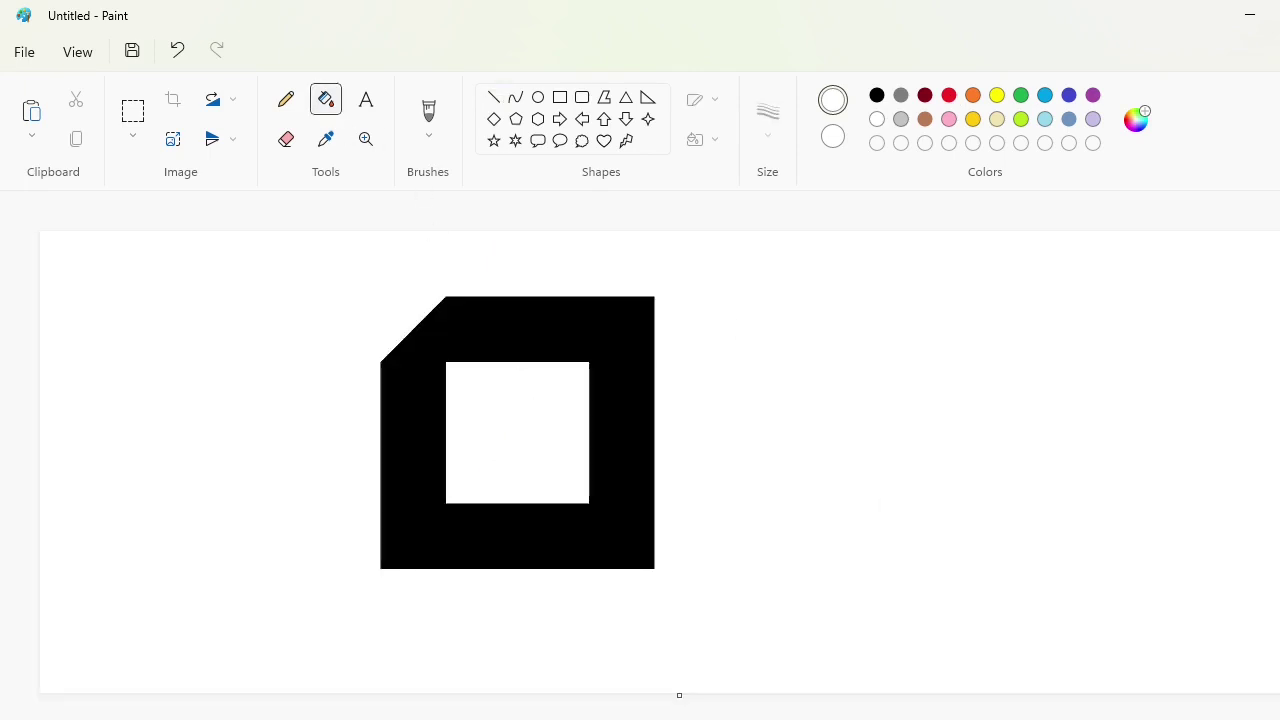
Step: Draw black lines just inside all four edges of the frame's white central opening
key("ctrl+plus")
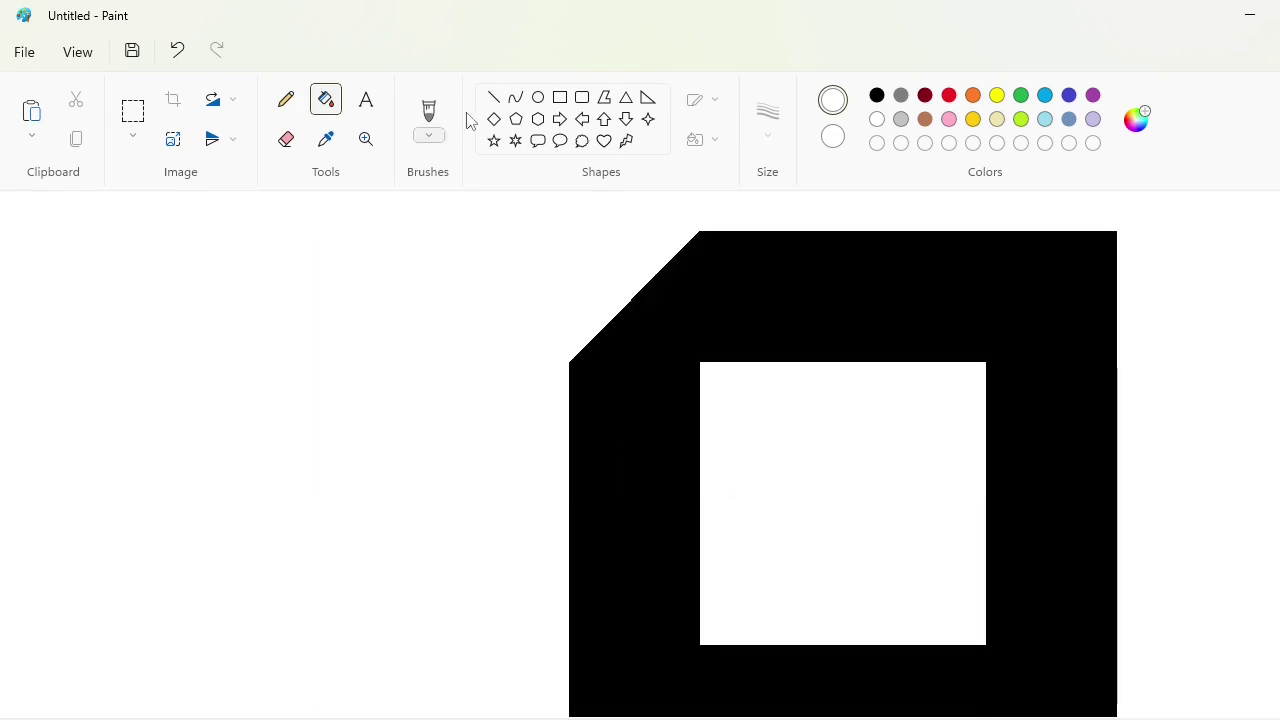
left_click(493, 97)
left_click_drag(971, 445, 983, 679)
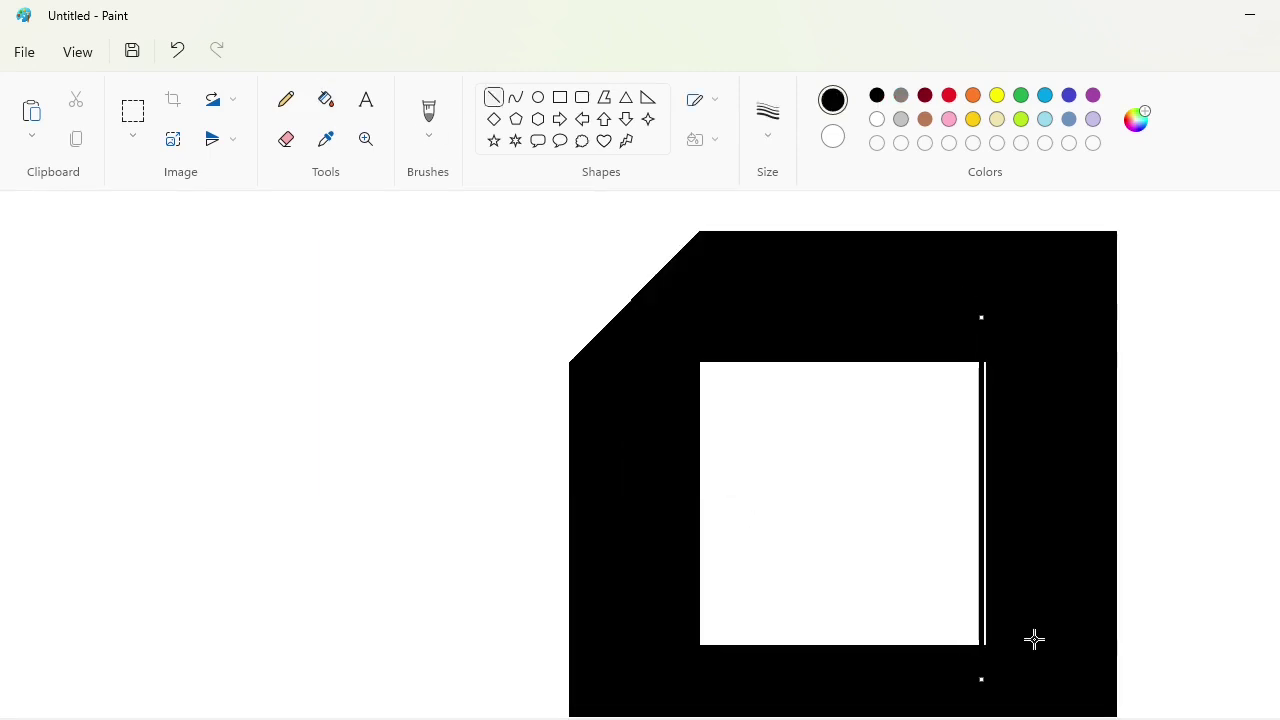
left_click_drag(705, 369, 706, 643)
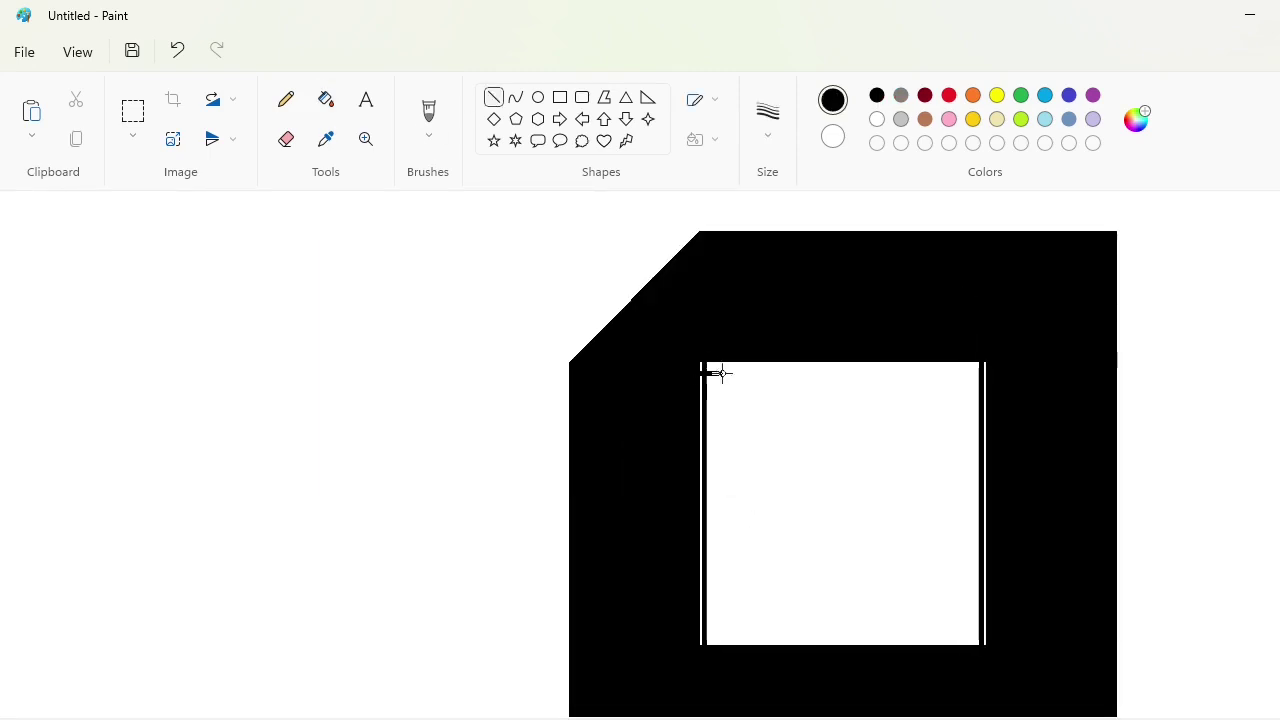
left_click_drag(720, 373, 985, 365)
left_click_drag(701, 634, 982, 641)
Step: Fill the thin white gaps between the new lines and the frame with black
left_click(326, 99)
left_click(855, 364)
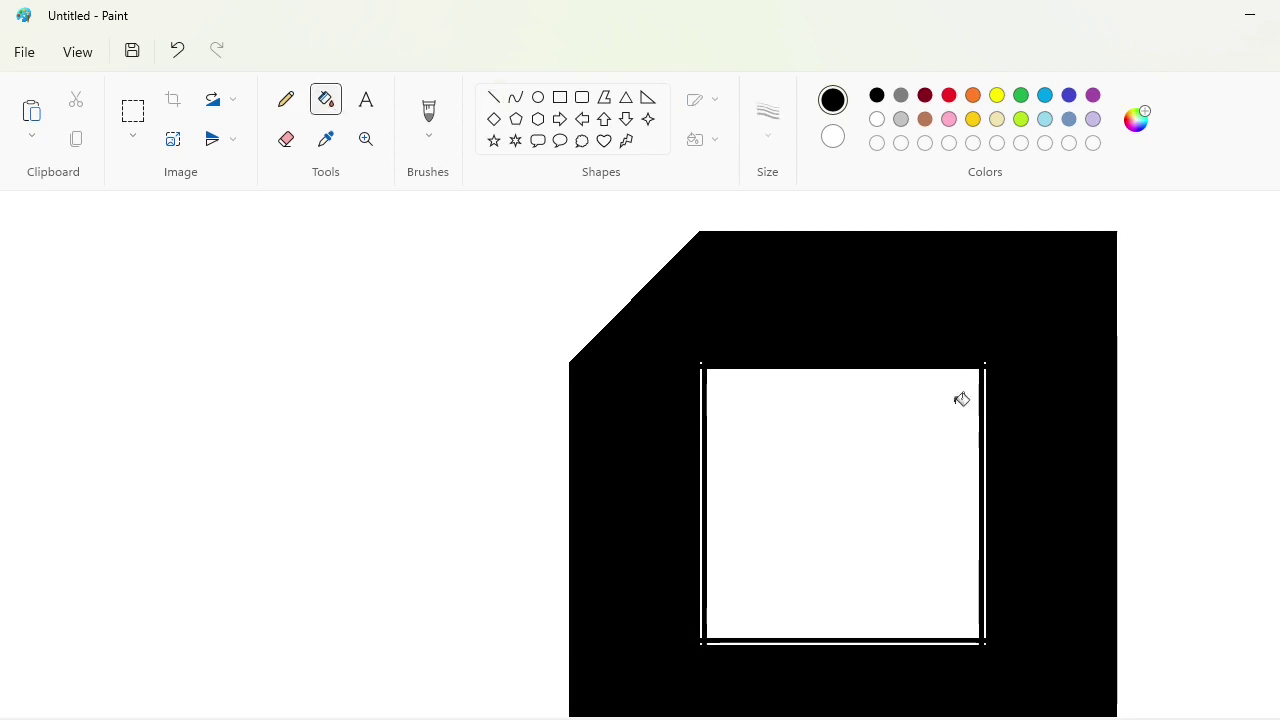
left_click(987, 433)
left_click(705, 500)
left_click(840, 641)
Step: Thicken the frame further with black lines along the opening's right, left and lower edges
left_click(286, 99)
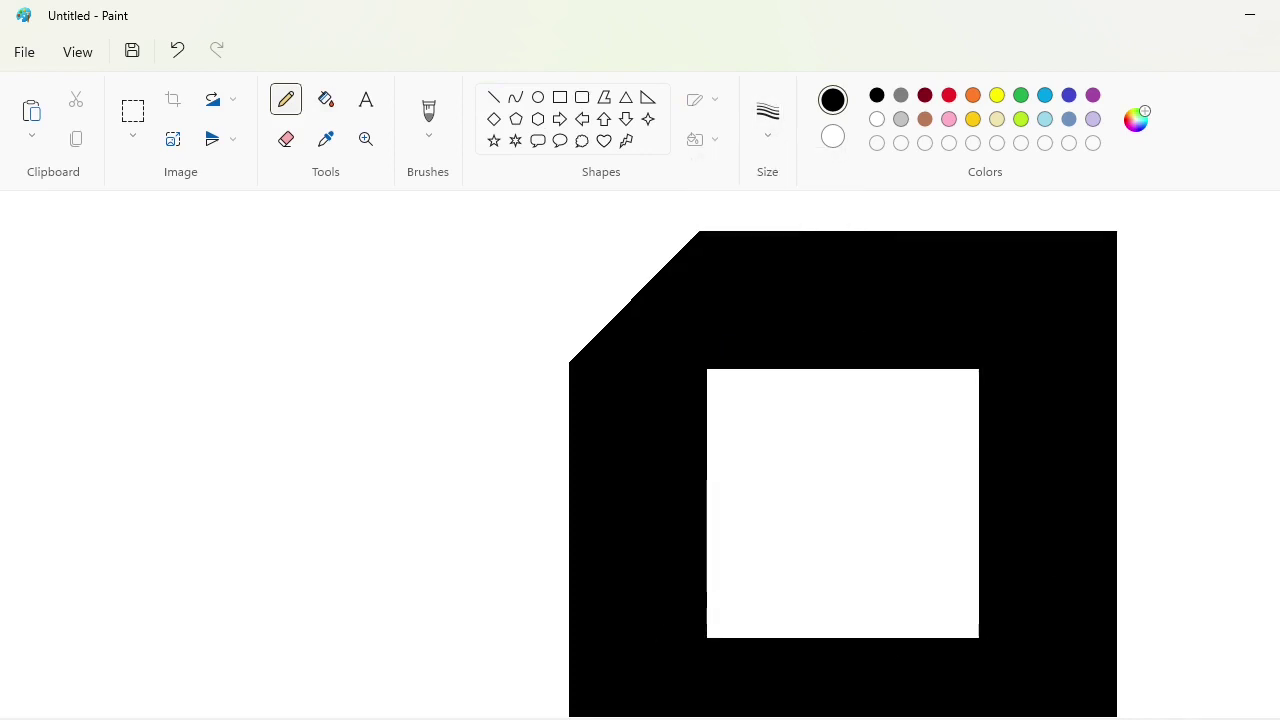
scroll(660, 455, "down", 1)
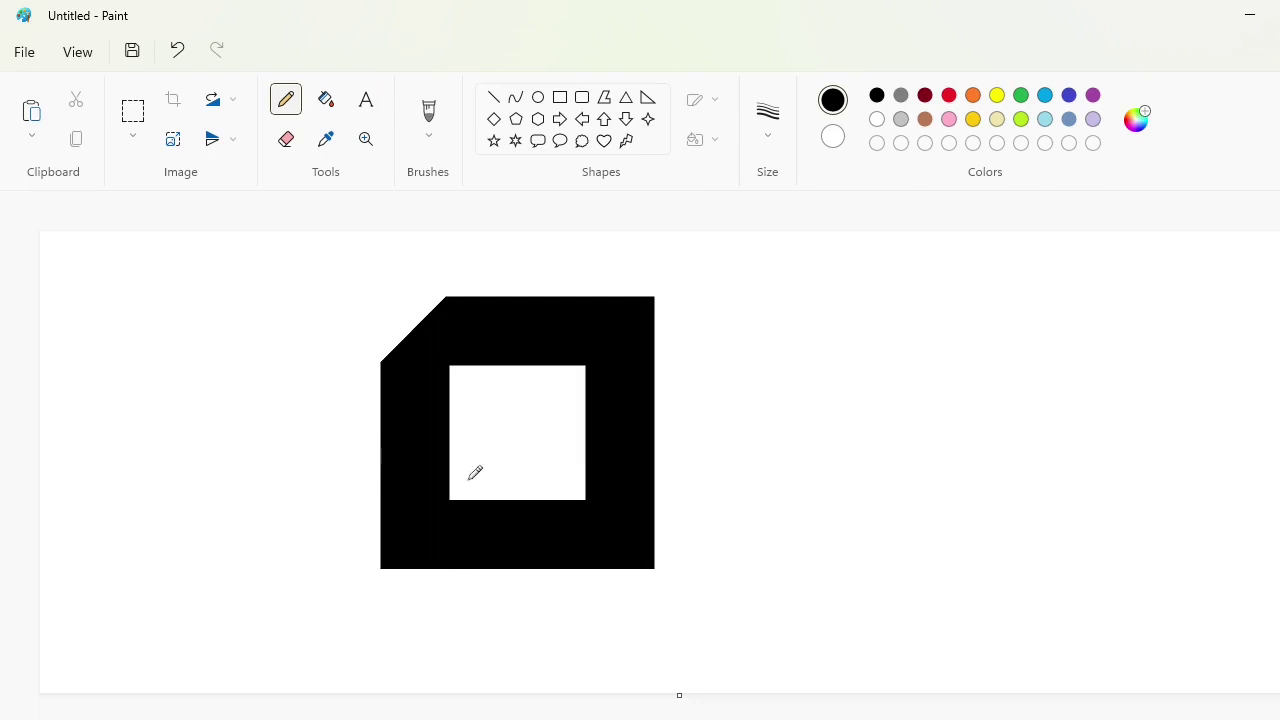
scroll(208, 490, "up", 1)
left_click(768, 119)
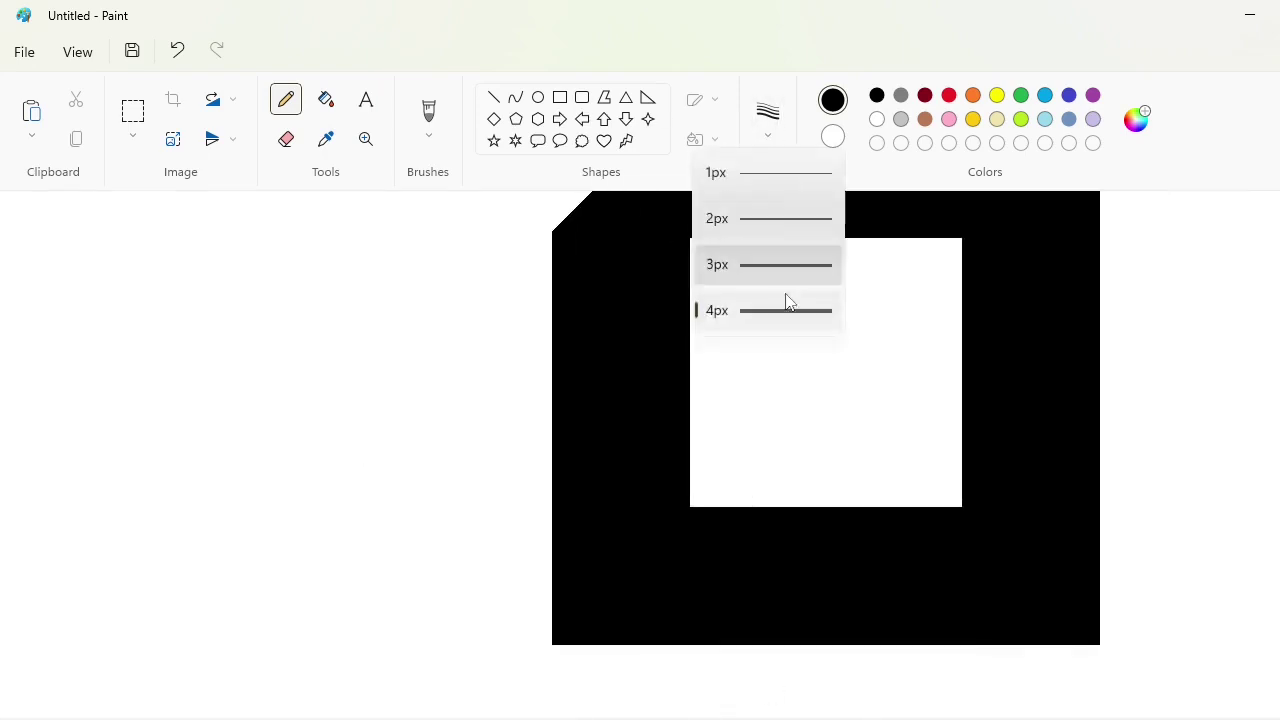
left_click(785, 299)
left_click(493, 97)
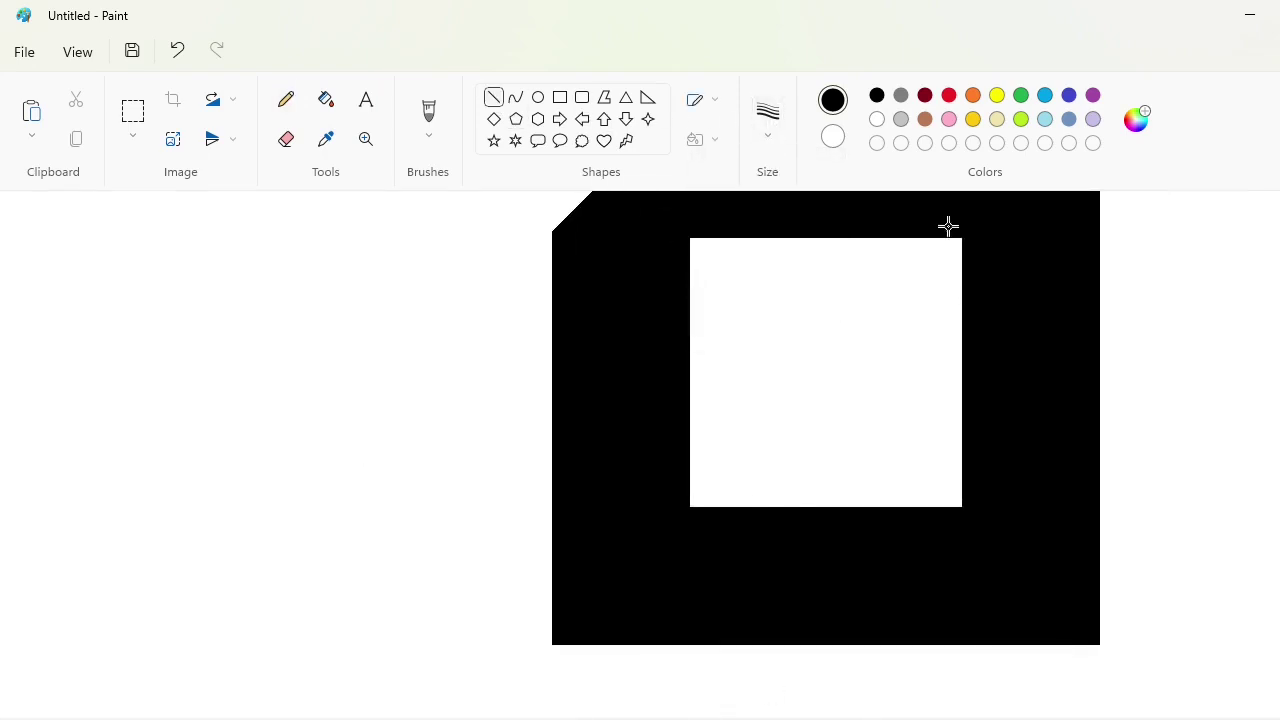
left_click_drag(956, 231, 956, 535)
left_click(1028, 462)
mouse_move(694, 234)
left_mouse_down()
mouse_move(694, 508)
mouse_move(996, 500)
left_mouse_up()
Step: Draw a black line along the opening's upper edge and nudge it up against the frame
scroll(663, 369, "up", 3)
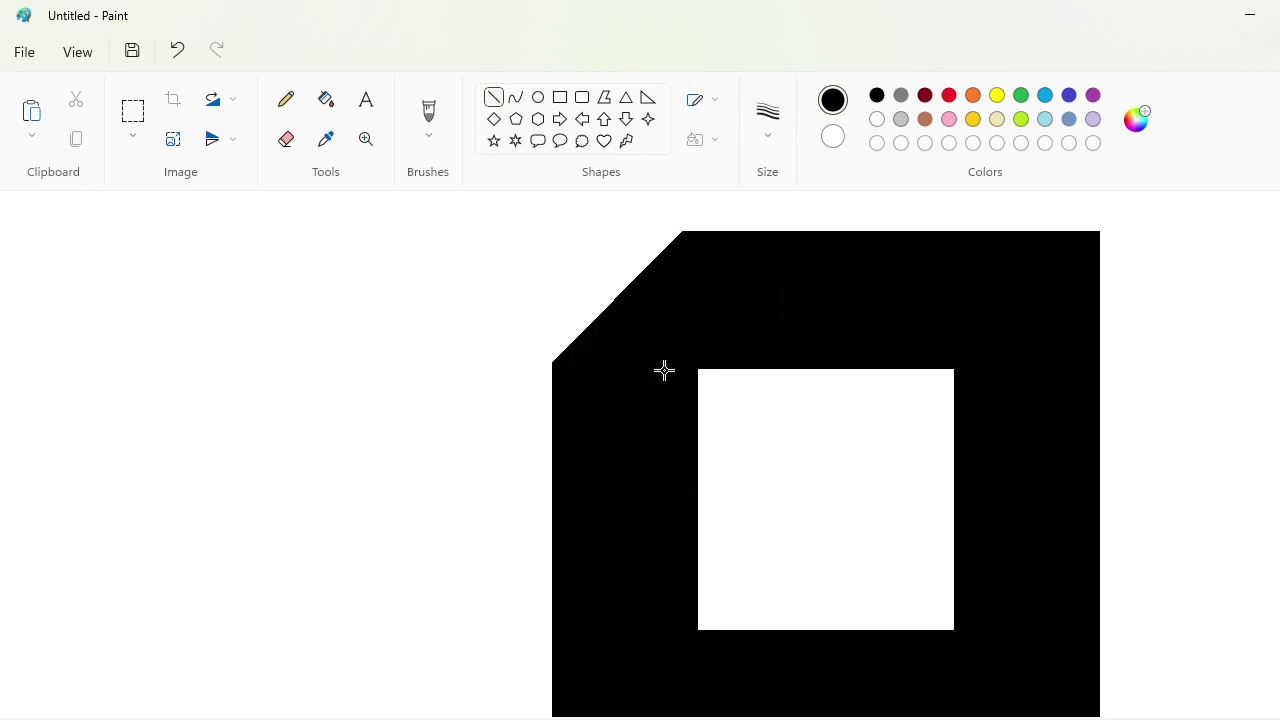
left_click_drag(665, 372, 969, 373)
key("Up")
key("Up")
left_click(1007, 467)
scroll(1007, 467, "down", 1)
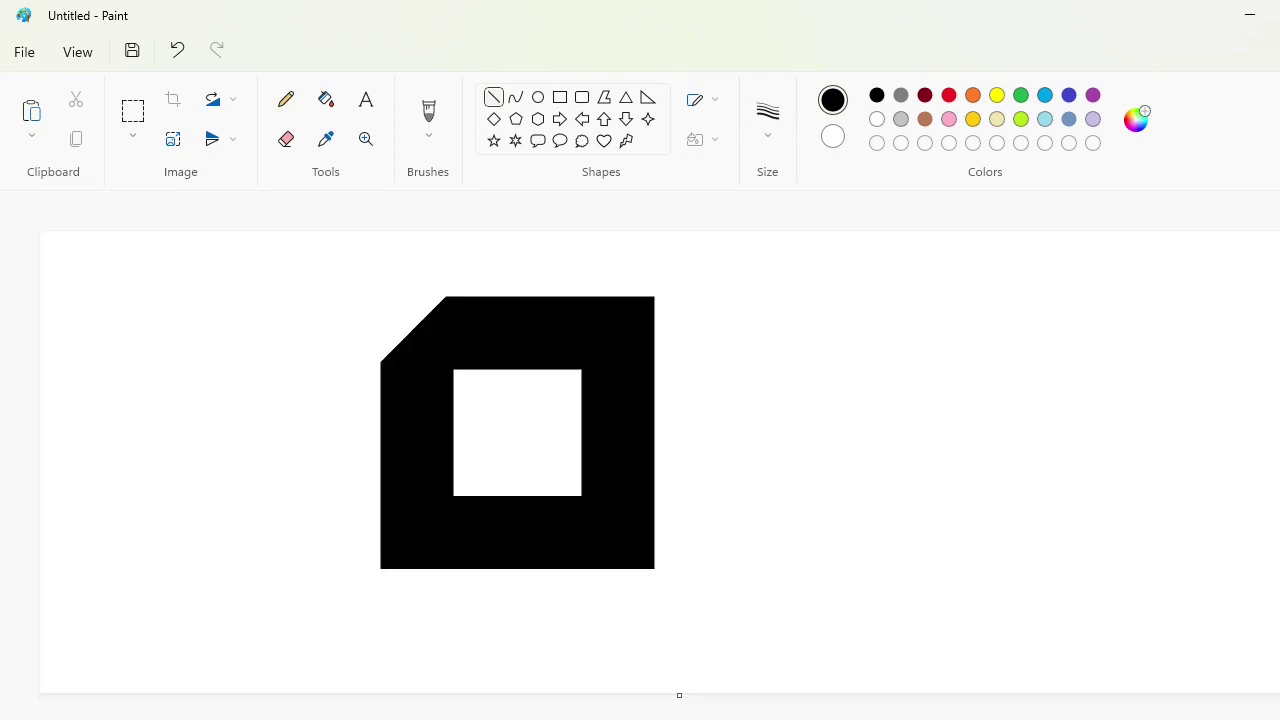
Step: Draw a 3px purple vertical line through the upper bar in line with the opening's left edge
key("ctrl+Page_Up")
scroll(601, 663, "right", 3)
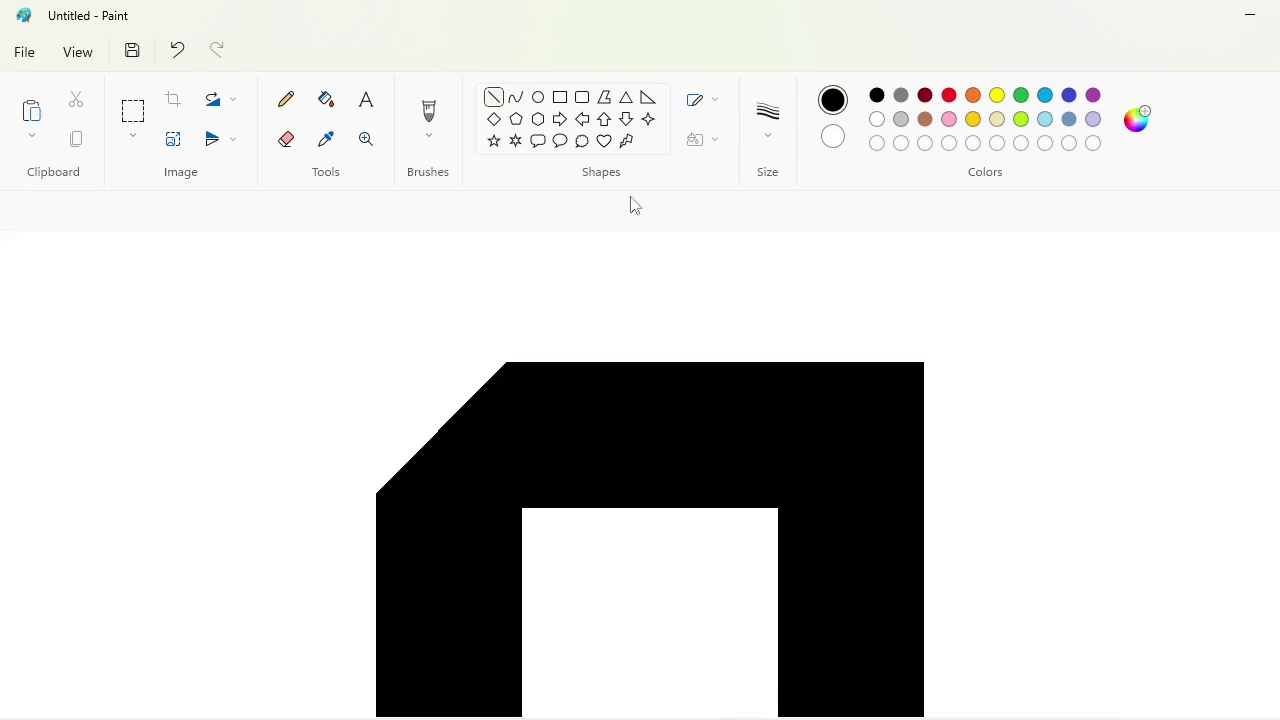
left_click(1093, 95)
left_click(768, 118)
left_click(780, 221)
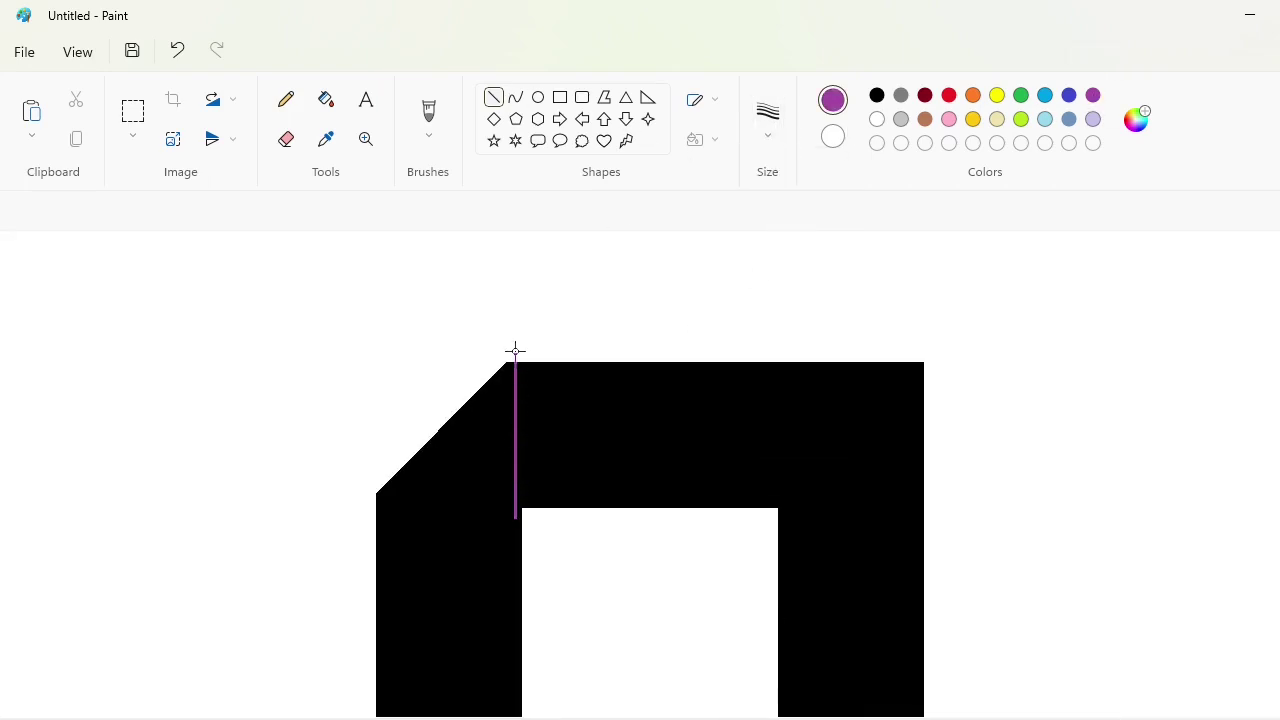
Step: Try to separate the frame's left side with a purple line through the lower bar and fill it purple
scroll(509, 352, "down", 3)
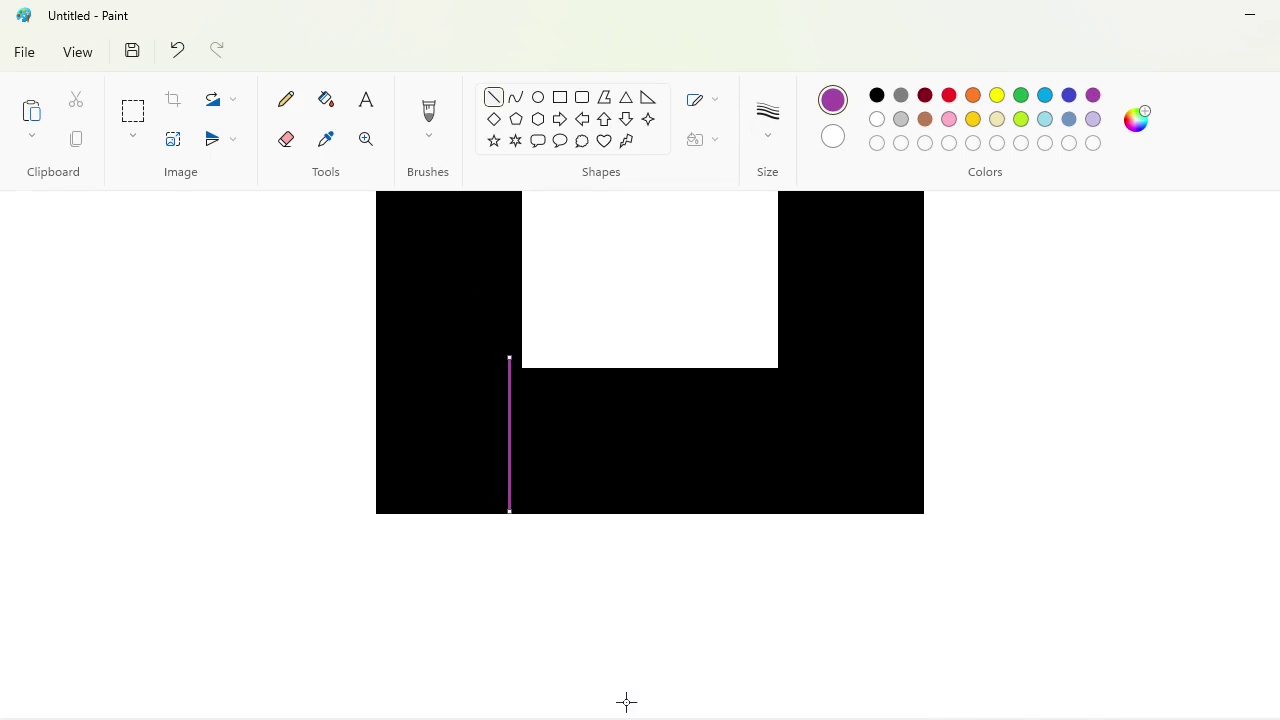
key("Right")
key("Right")
key("Right")
key("Right")
key("Right")
left_click(326, 99)
left_click(449, 277)
key("ctrl+z")
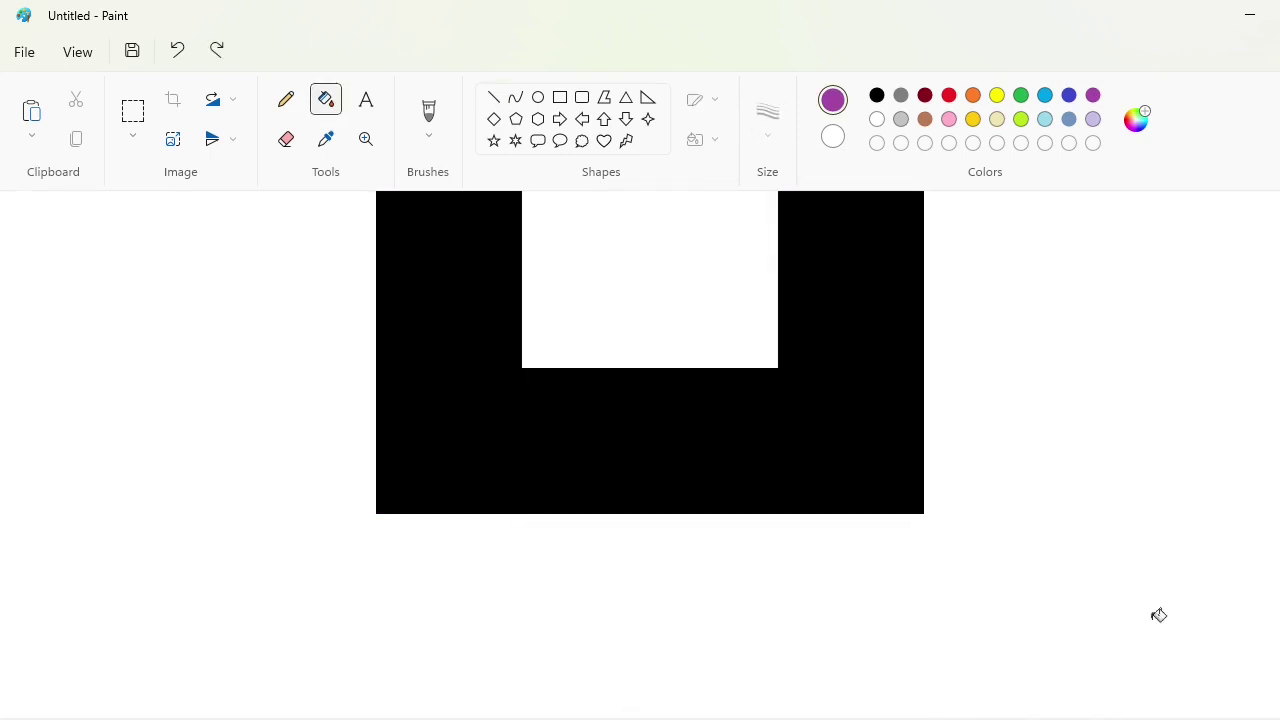
Step: Draw a 5px purple line through the lower bar at the opening's left edge and fill the left side purple
left_click(768, 125)
left_click(780, 250)
left_click_drag(518, 318, 518, 545)
scroll(645, 481, "up", 3)
left_click(326, 99)
left_click(515, 444)
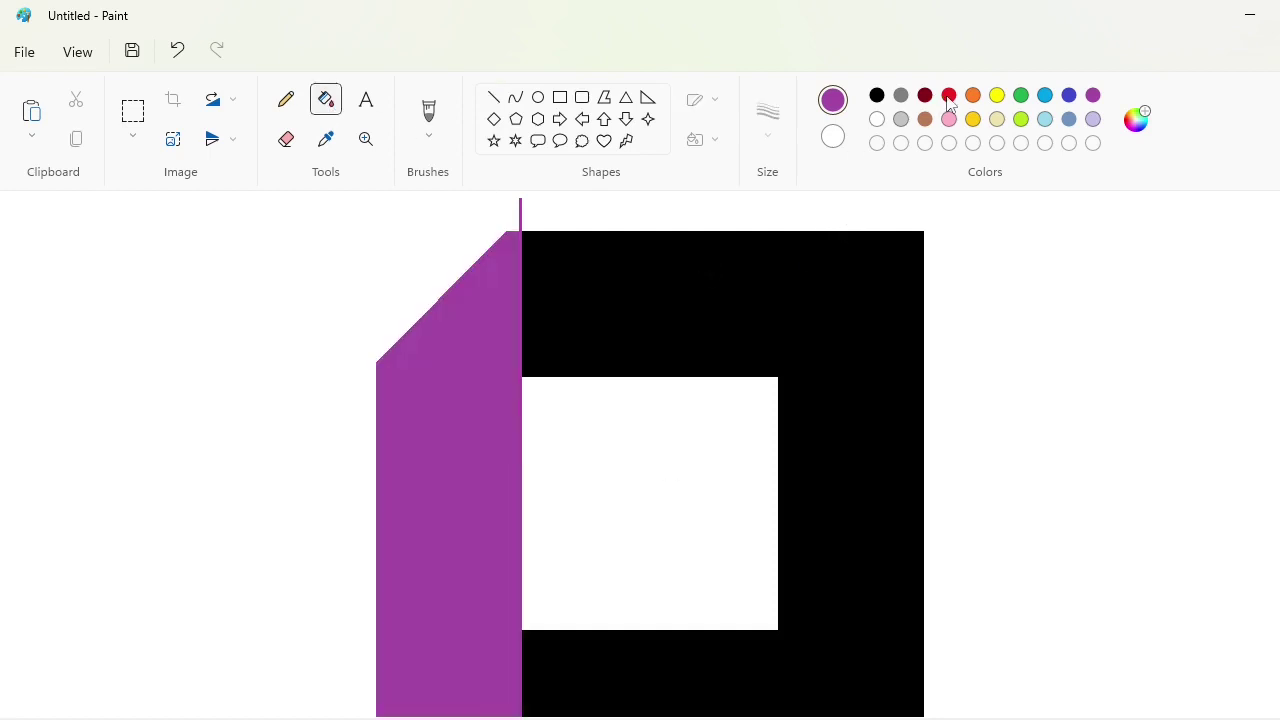
Step: Erase the purple line stubs sticking out above and below the frame with white
left_click(493, 97)
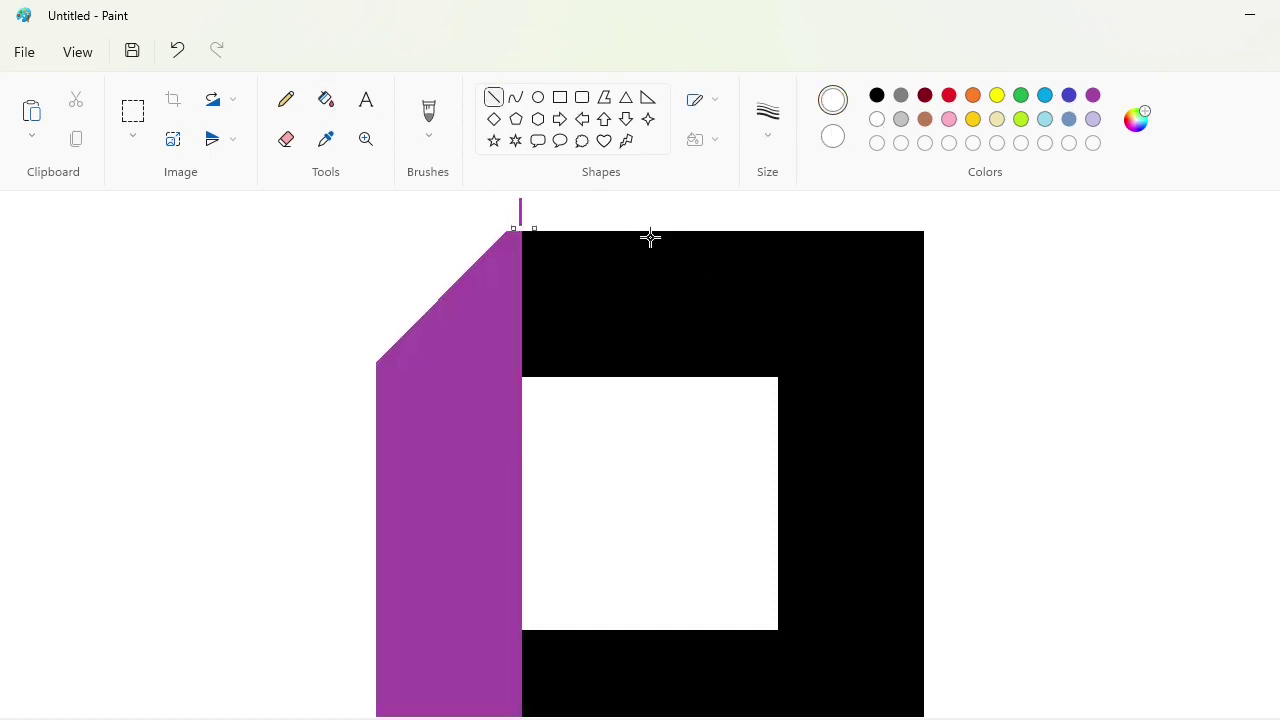
scroll(650, 237, "down", 4)
left_click(326, 99)
scroll(566, 460, "up", 5)
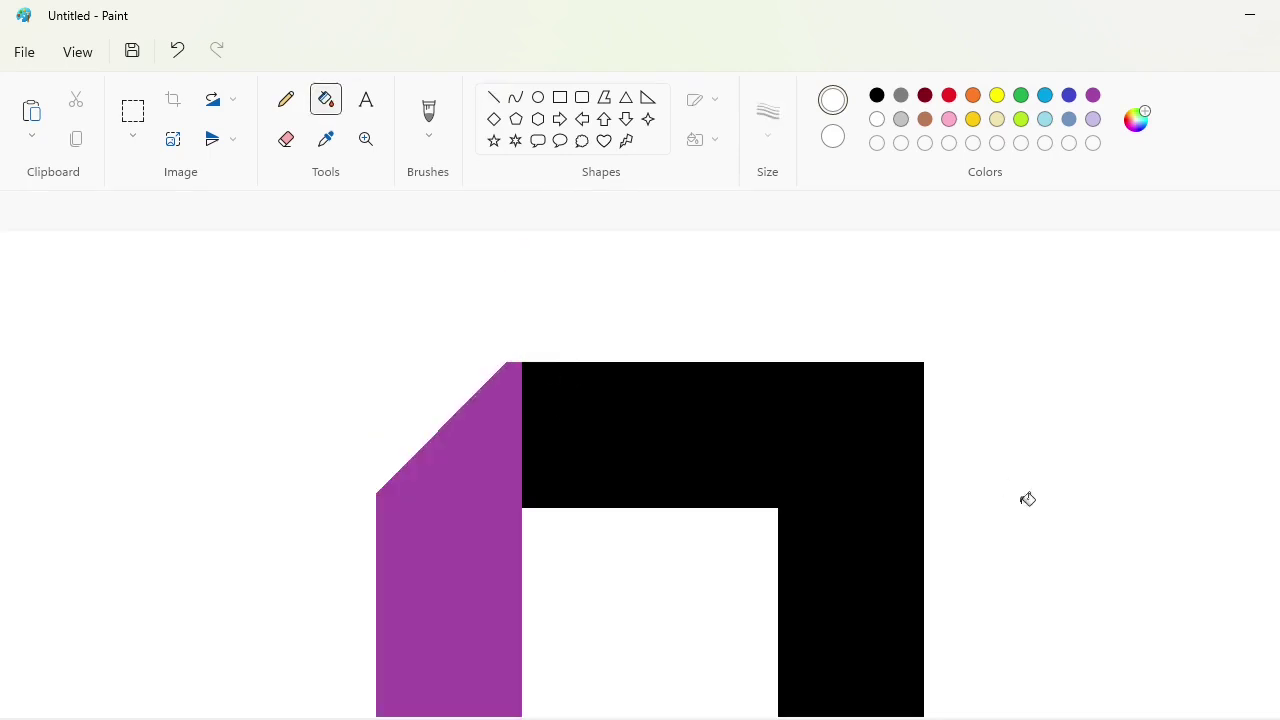
Step: Draw an indigo horizontal line across the purple side and nudge it up level with the opening's lower edge
scroll(1028, 499, "down", 3)
left_click(1069, 95)
left_click(493, 97)
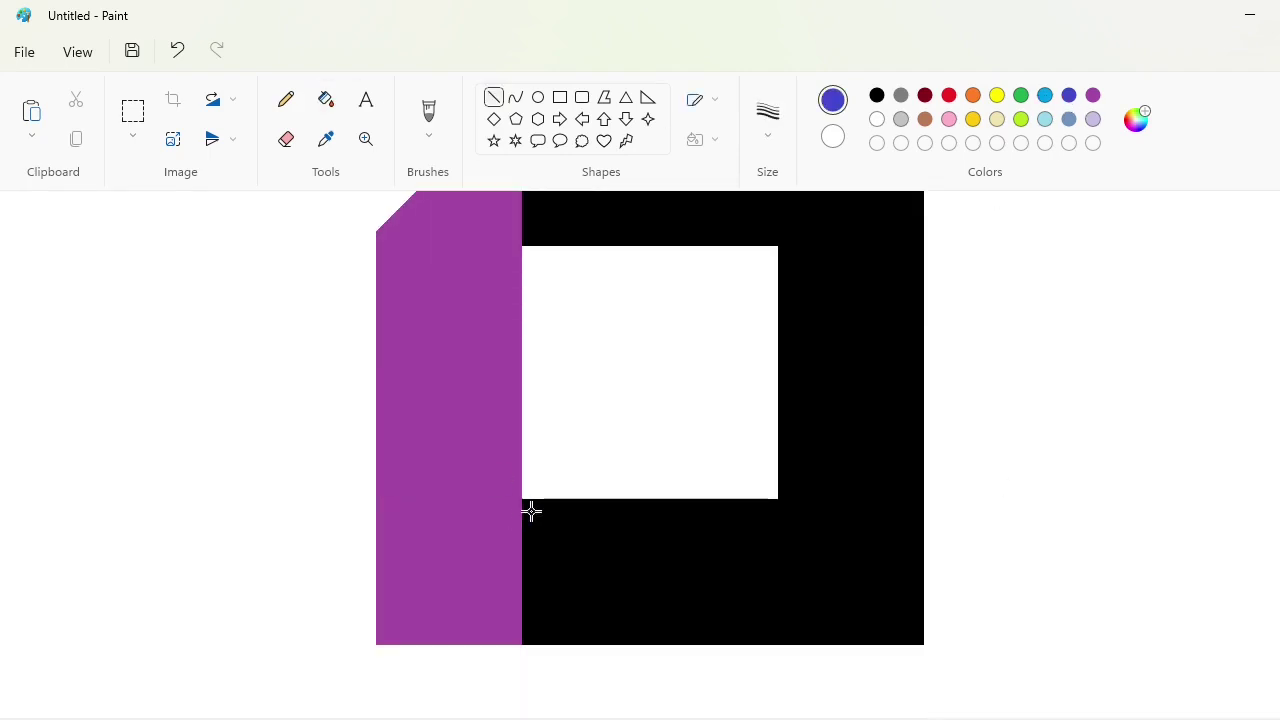
left_click_drag(497, 511, 268, 511)
key("Up")
key("Up")
key("Up")
key("Up")
key("Up")
key("Up")
key("Up")
key("Up")
key("Up")
key("Up")
key("Up")
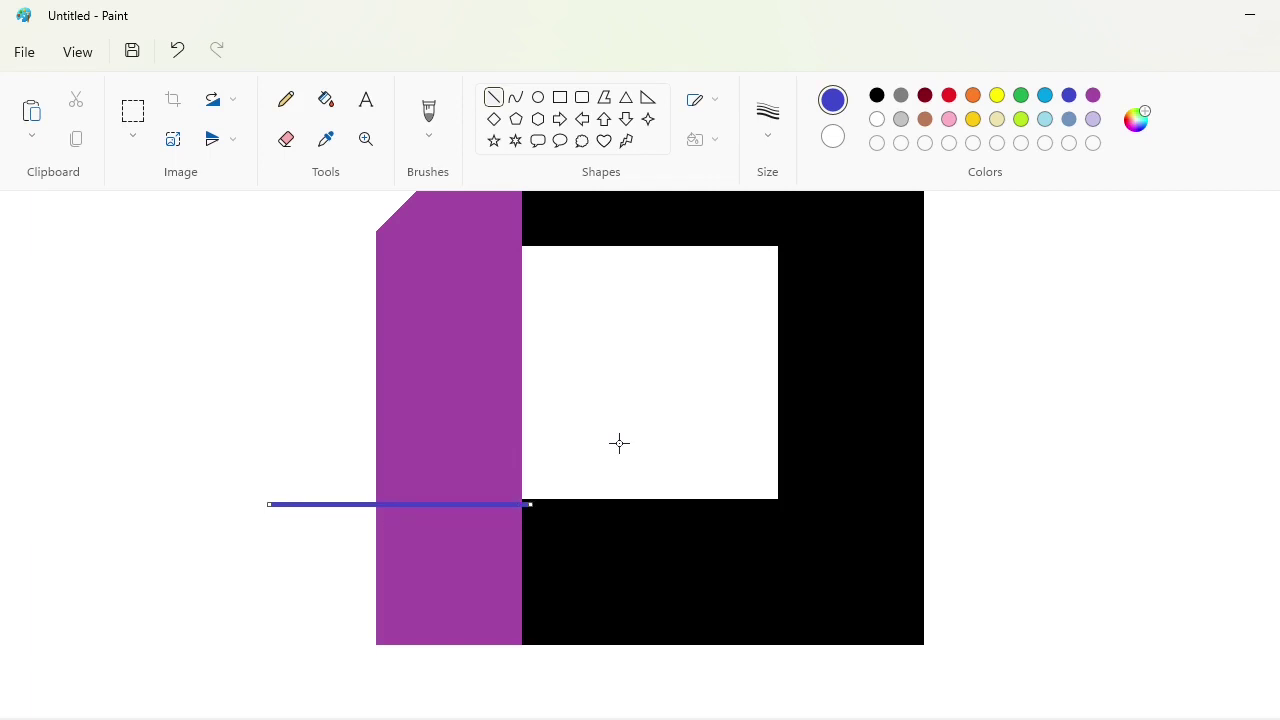
Step: Draw an indigo line across the purple side at the opening's upper edge and fill both end sections indigo
scroll(600, 460, "up", 3)
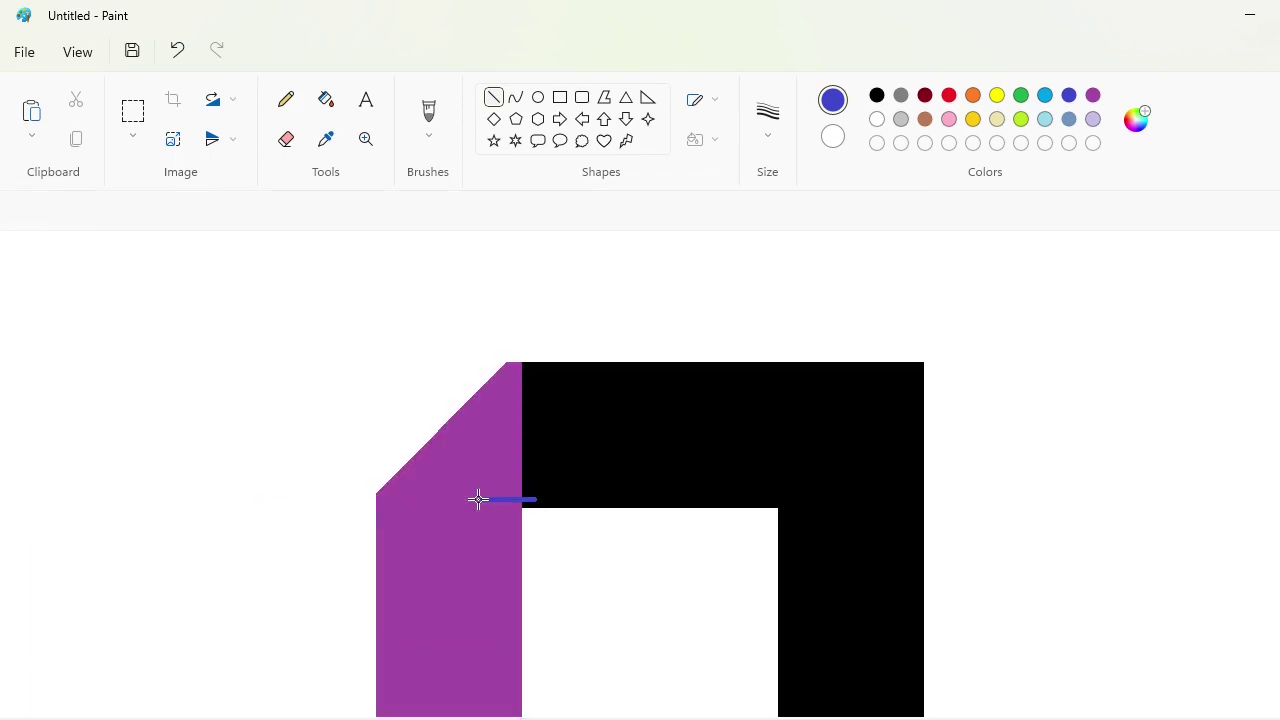
left_click_drag(478, 499, 338, 503)
left_click(326, 99)
left_click(486, 466)
scroll(464, 371, "down", 3)
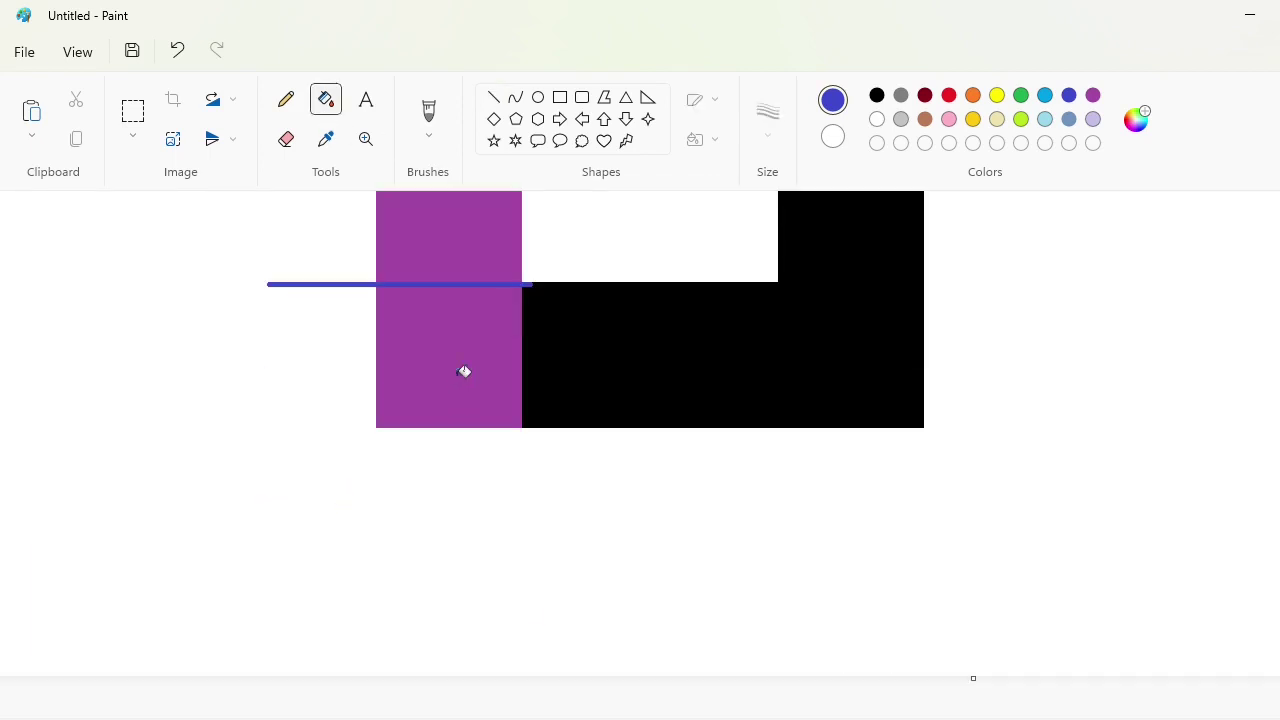
left_click(464, 371)
scroll(464, 368, "up", 5)
left_click(560, 97)
left_click(767, 115)
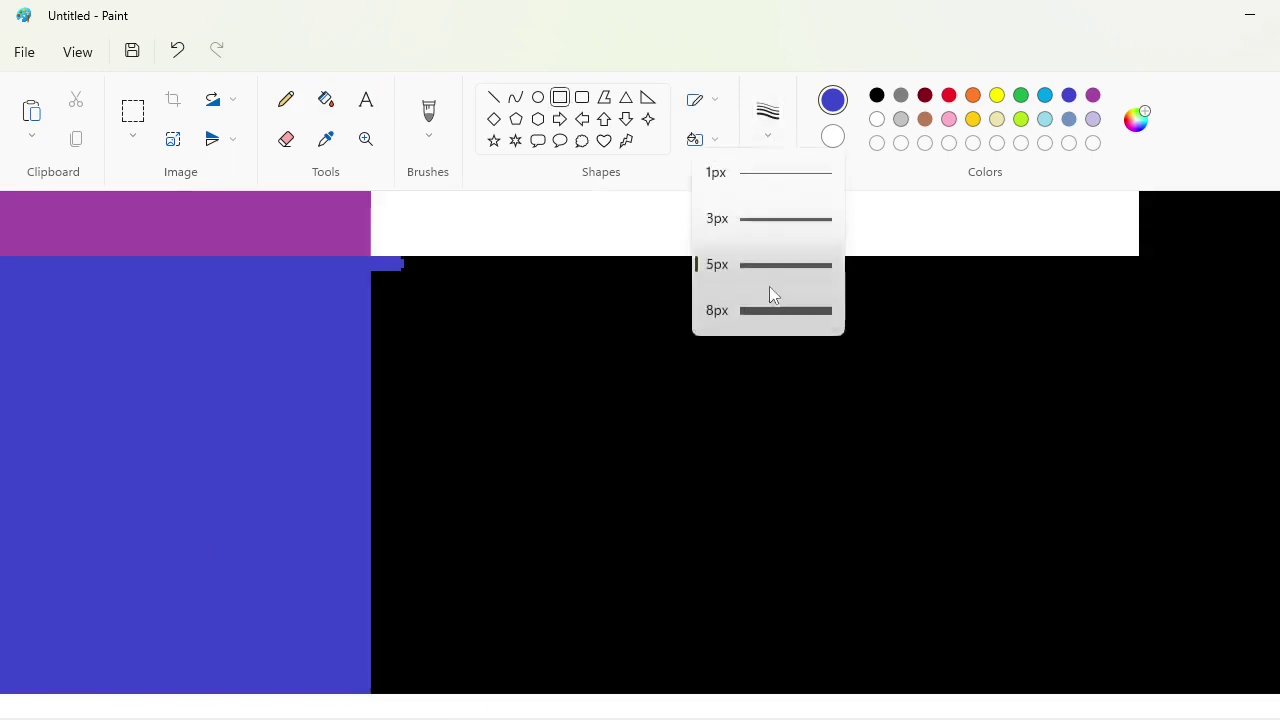
left_click(769, 290)
left_click(286, 139)
left_click(767, 115)
left_click(777, 303)
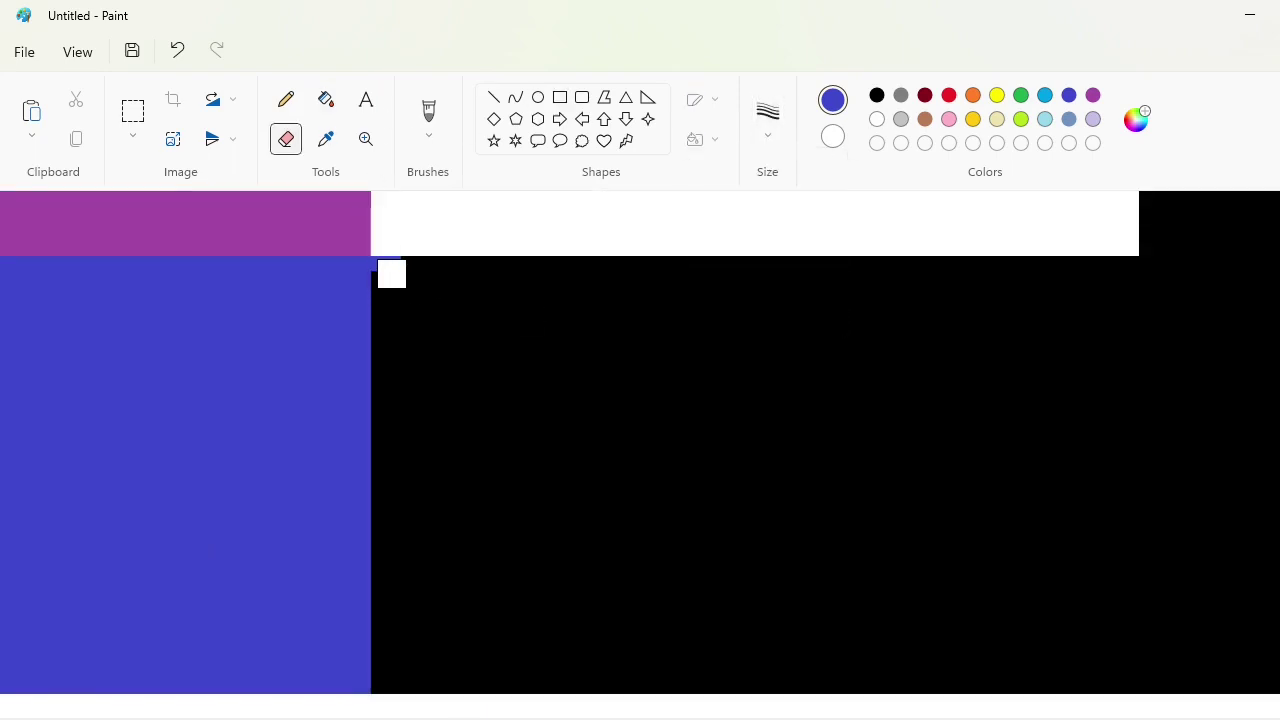
Step: Recolour the indigo line stubs overlapping the black bars at the opening's lower-left and upper-left corners black
left_click(493, 97)
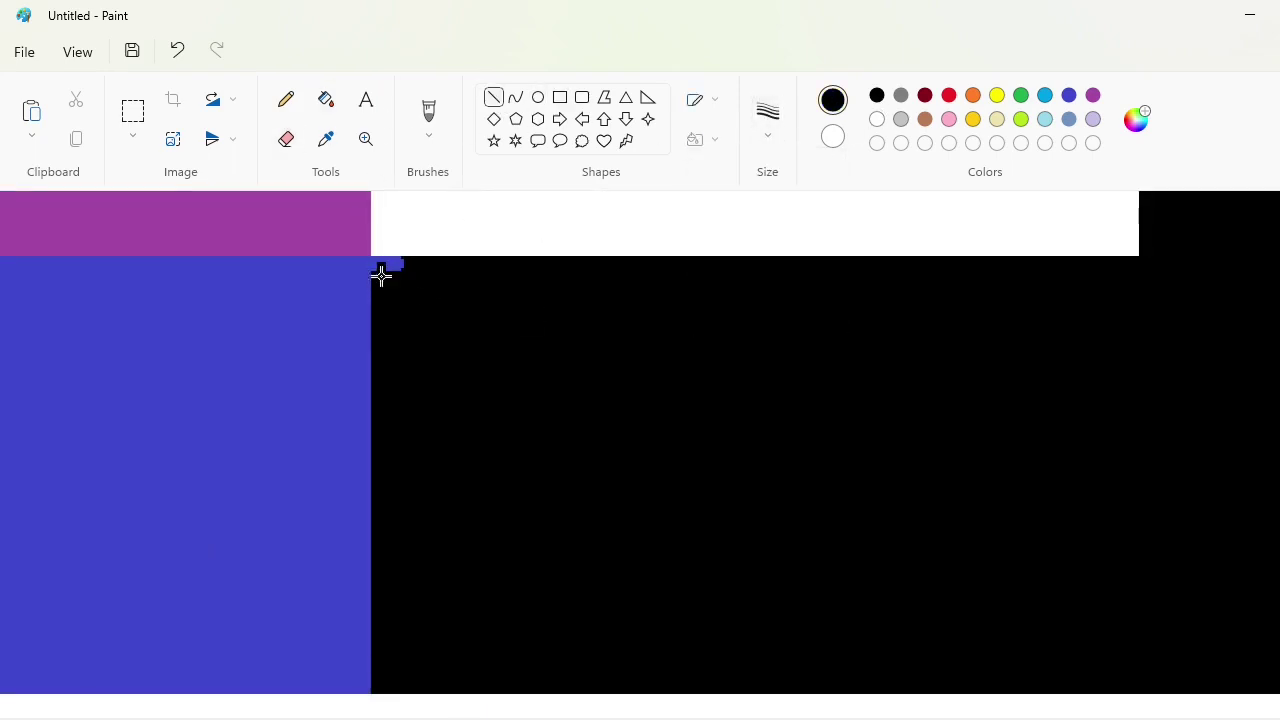
scroll(394, 257, "up", 5)
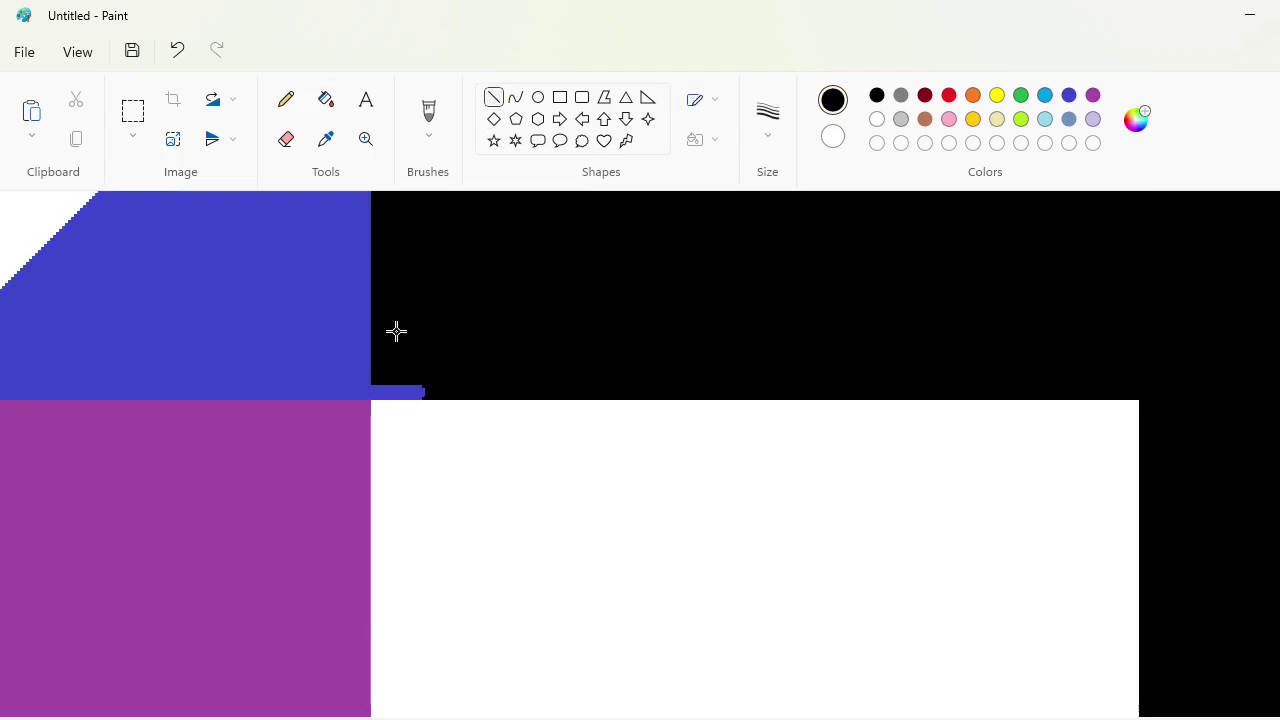
left_click(326, 99)
left_click(403, 392)
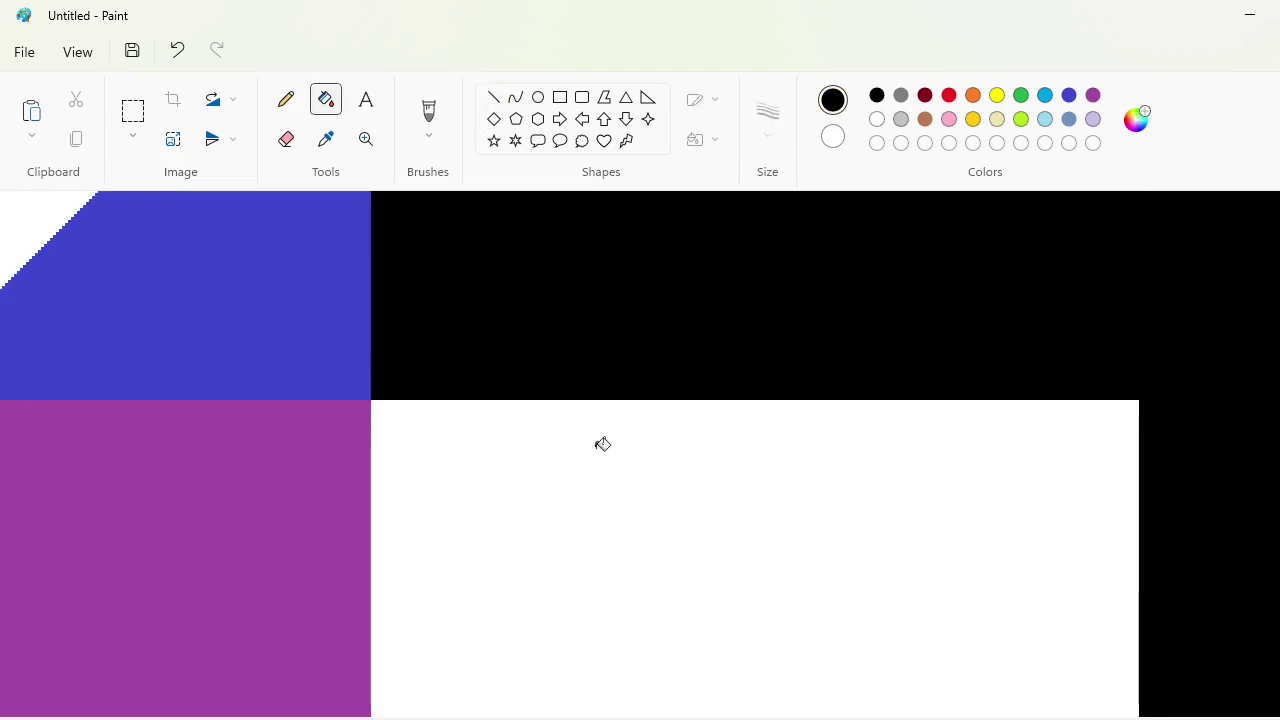
Step: Remove the indigo line stub sticking out beside the lower indigo section by filling it with white
left_click(1200, 719)
left_click_drag(1110, 719, 838, 718)
left_click(877, 119)
left_click(493, 97)
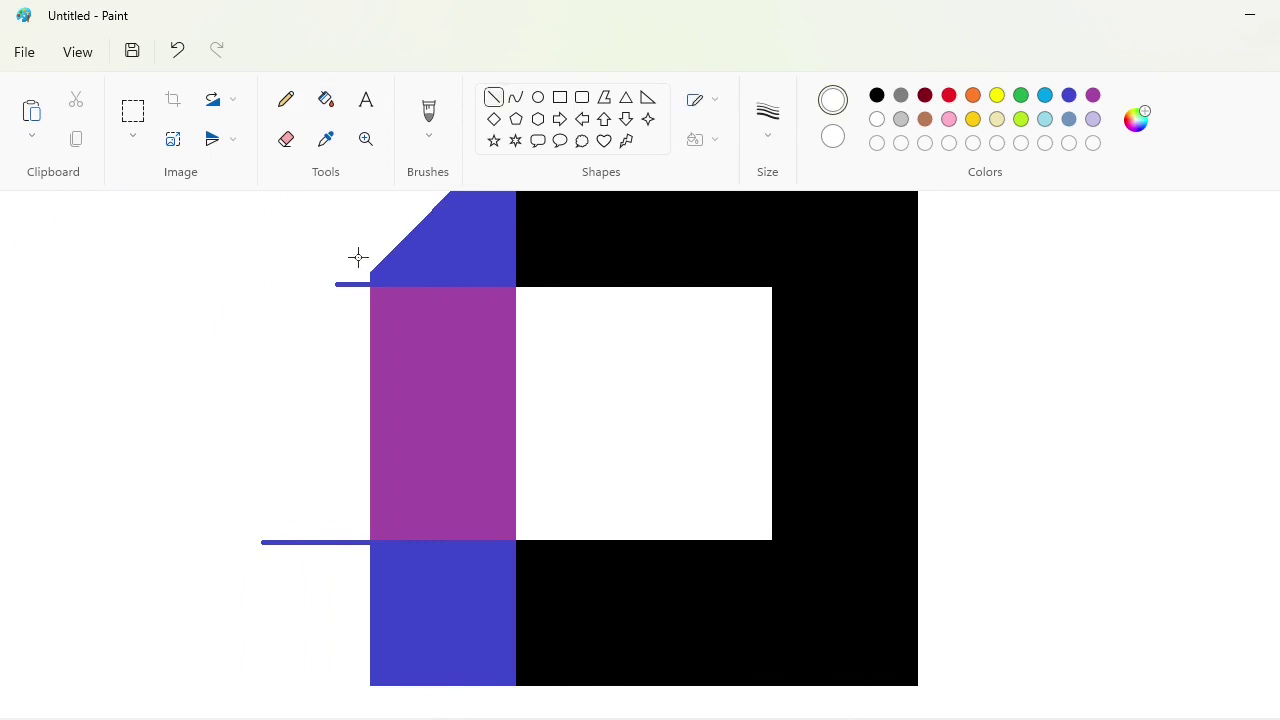
left_click(326, 99)
scroll(522, 539, "up", 4)
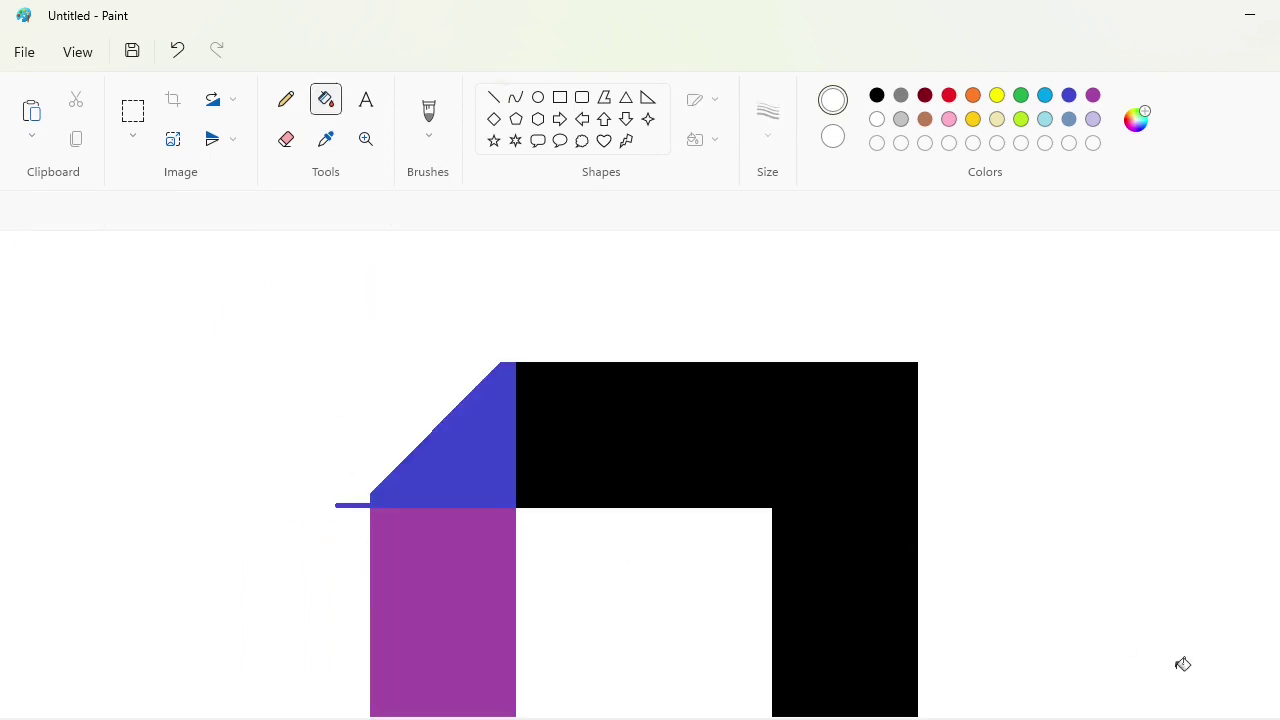
Step: Recut the indigo corner along a red diagonal line, fill the strip outside it red, and turn line and strip white
left_click(1200, 719)
mouse_move(678, 718)
left_mouse_down()
mouse_move(860, 718)
mouse_move(785, 718)
left_mouse_up()
scroll(648, 646, "down", 3)
left_click(949, 95)
left_click(493, 97)
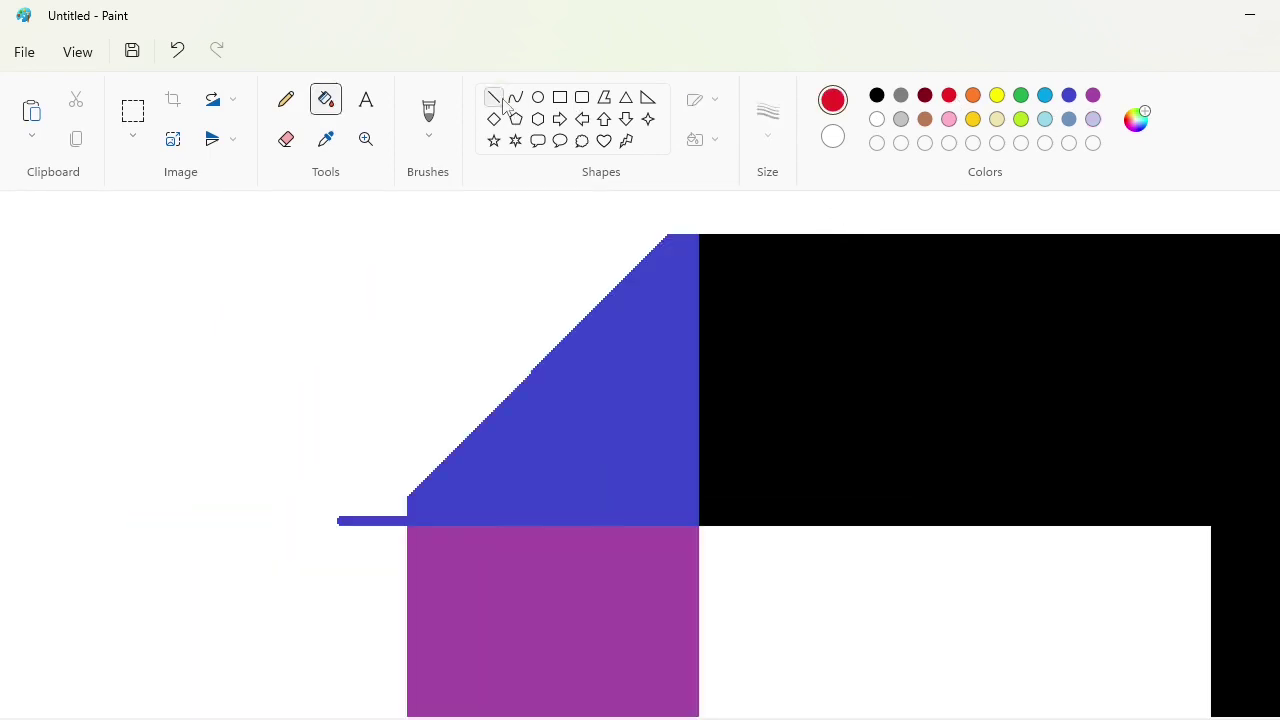
mouse_move(712, 207)
left_mouse_down()
mouse_move(320, 574)
mouse_move(334, 591)
left_mouse_up()
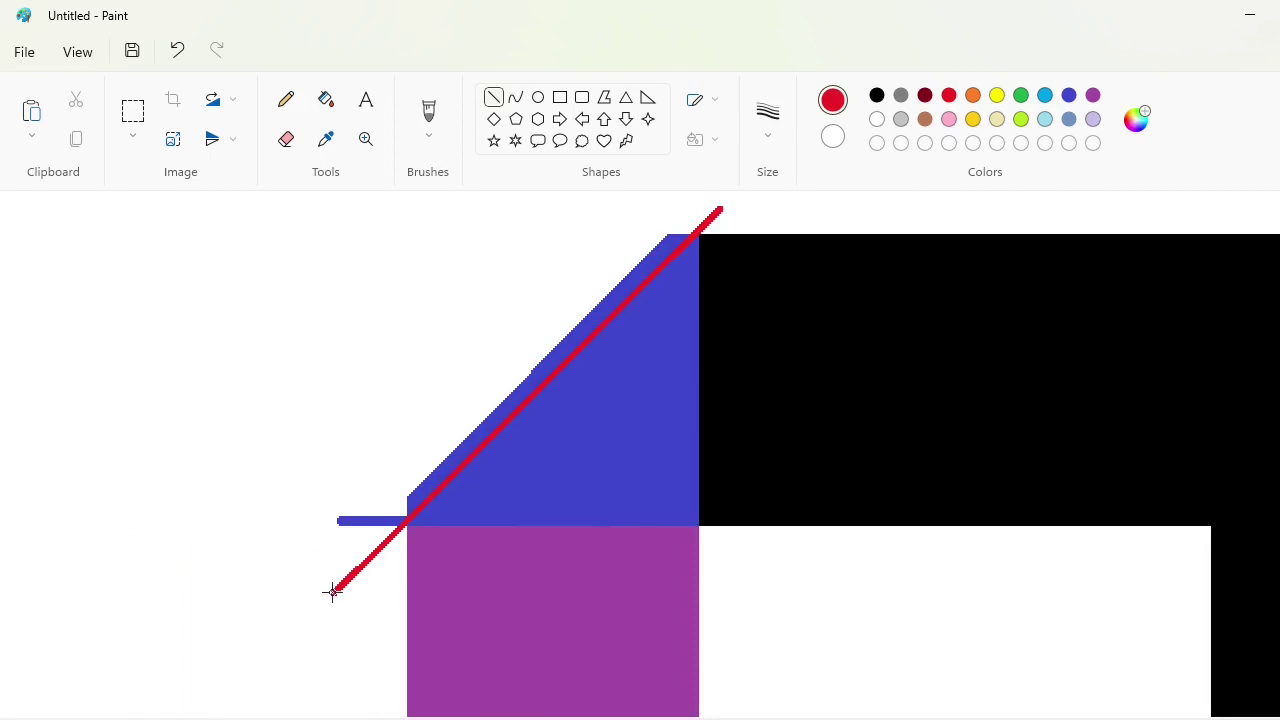
left_click(332, 100)
left_click(659, 245)
left_click(877, 119)
left_click(638, 280)
Step: Draw a small purple outlined circle near the frame's upper-right corner and adjust its outline thickness
key("ctrl+Page_Down")
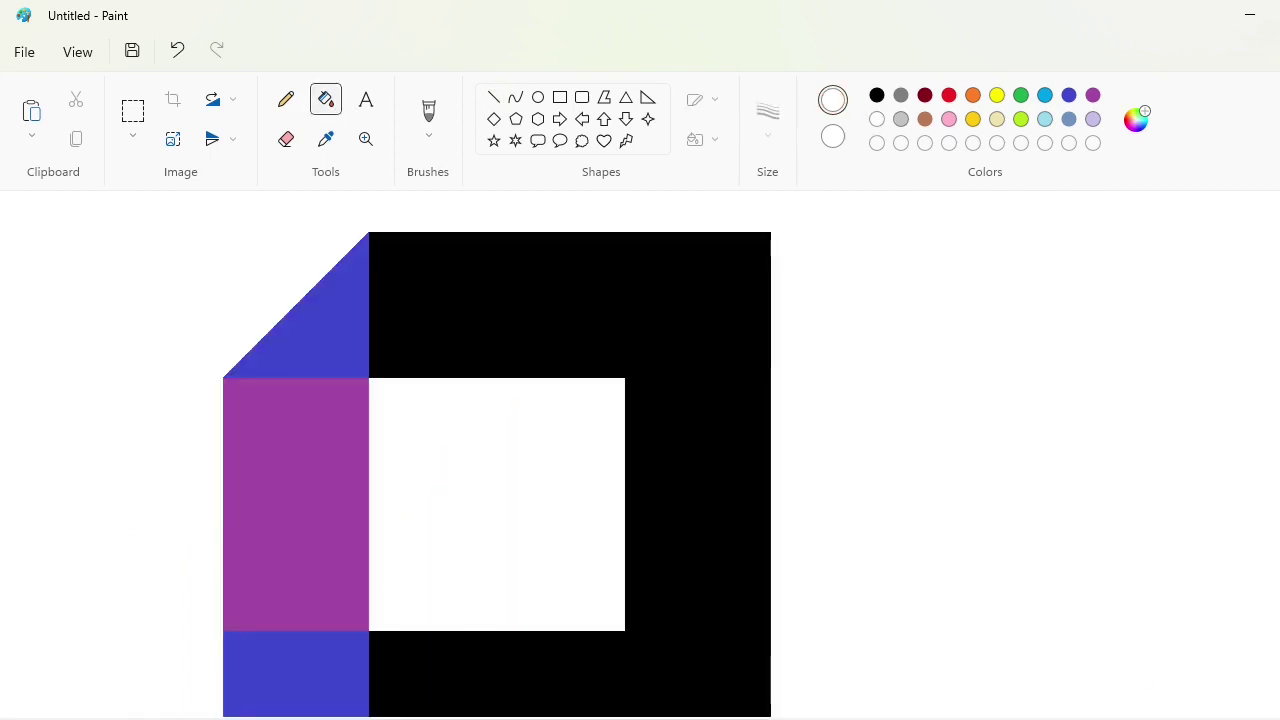
key("ctrl+Page_Down")
key("ctrl+Page_Up")
key("ctrl+Page_Up")
scroll(650, 300, "down", 1)
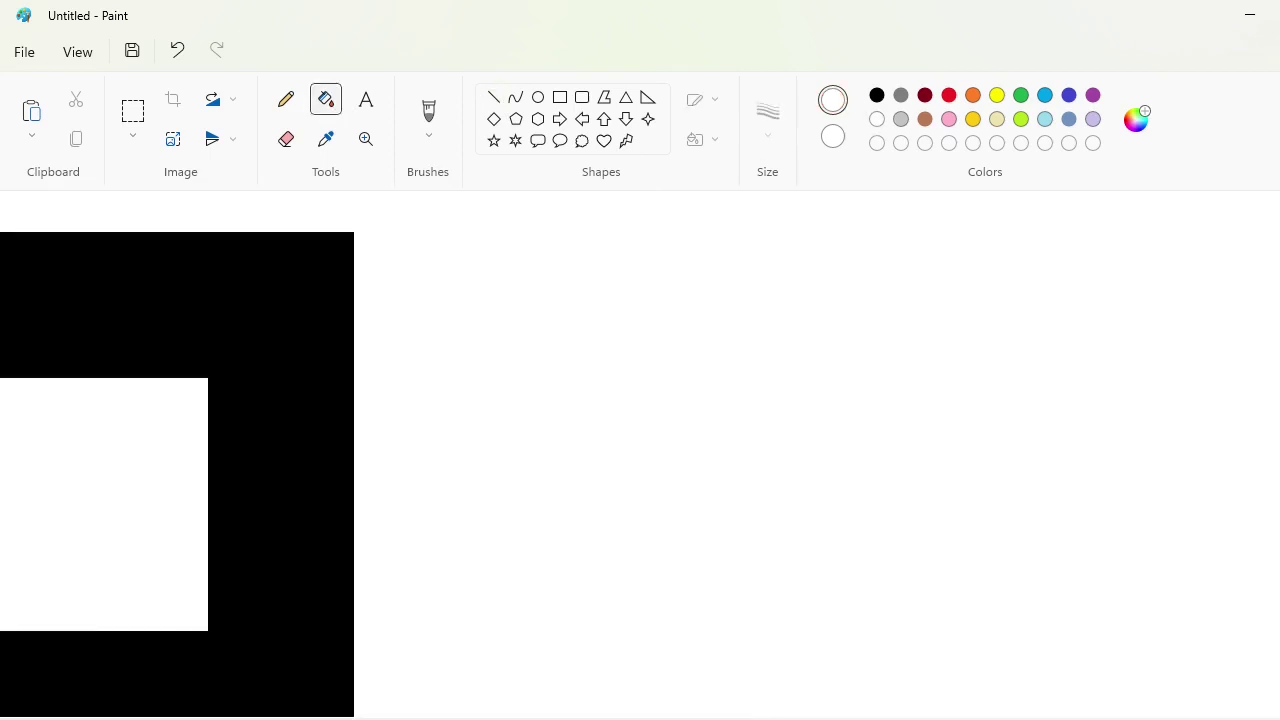
left_click(537, 99)
left_click(1093, 95)
mouse_move(559, 272)
left_mouse_down()
mouse_move(599, 314)
mouse_move(604, 295)
left_mouse_up()
left_click(767, 144)
left_click(770, 312)
Step: Move the purple circle horizontally past the frame's upper-right corner into the blank area beside the frame and deselect it
left_click_drag(581, 315, 581, 318)
key("Right")
key("Right")
key("Right")
key("Right")
key("Right")
key("Right")
key("Right")
key("Right")
key("Right")
key("Right")
key("Right")
key("Right")
key("Right")
key("Right")
key("Right")
key("Right")
key("Right")
key("Right")
key("Right")
key("Right")
left_click_drag(626, 272, 638, 262)
key("Right")
key("Right")
key("Right")
key("Right")
key("Right")
key("Right")
key("Right")
key("Right")
key("Right")
key("Right")
key("Right")
key("Right")
key("Right")
key("Right")
key("Right")
key("Right")
key("Right")
key("Right")
key("Right")
key("Right")
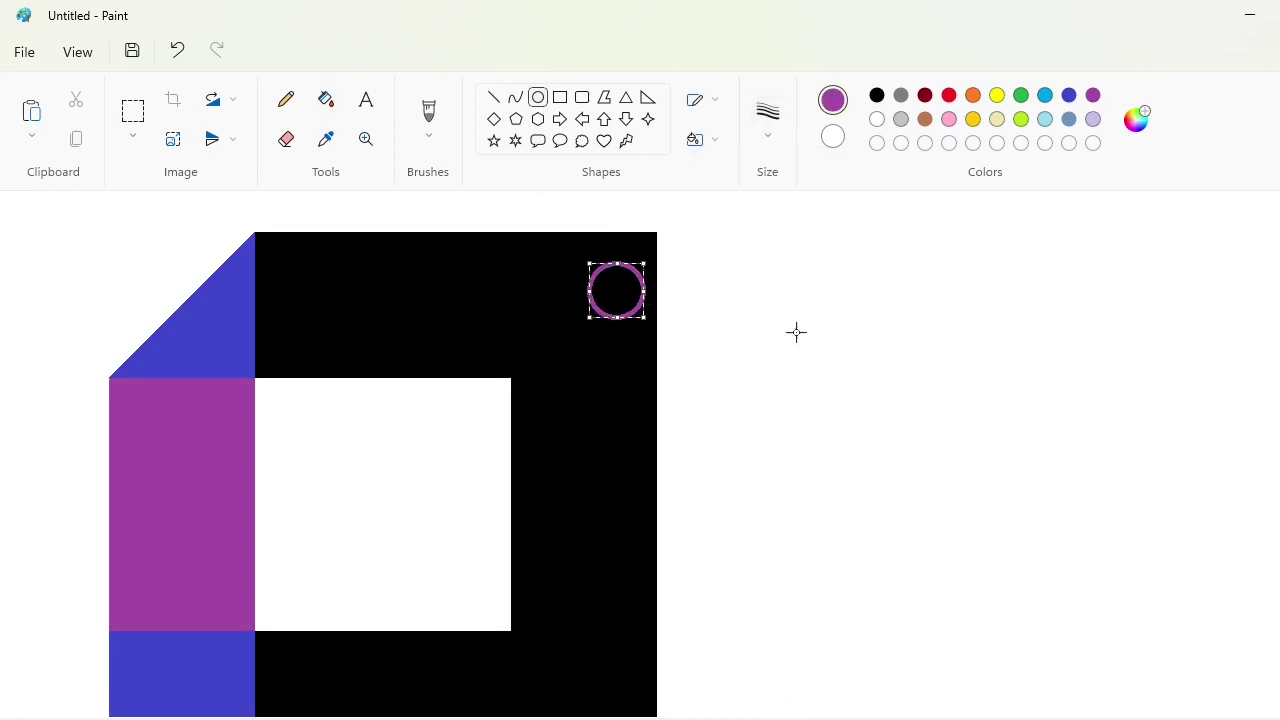
left_click(796, 333)
Step: Select the purple circle beside the frame, copy it and paste a duplicate
left_click(133, 111)
left_click_drag(741, 233, 883, 370)
key("ctrl+c")
key("ctrl+v")
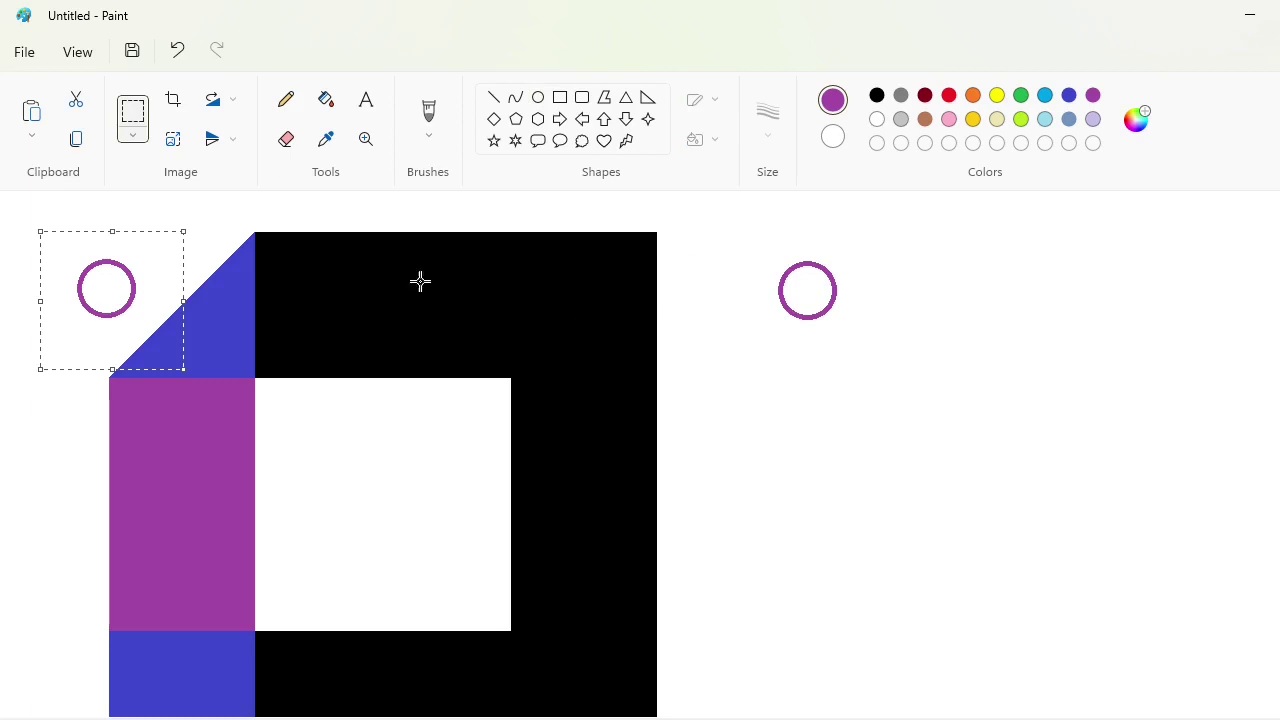
Step: Place the duplicate circle inside the frame's upper-right corner so that it touches the top and right outer edges
left_click_drag(110, 300, 588, 284)
key("Up")
key("Up")
key("Up")
key("Up")
key("Up")
key("Up")
key("Up")
key("Up")
key("Up")
key("Up")
key("Up")
key("Right")
key("Right")
key("Right")
key("Right")
key("Right")
key("Right")
key("Right")
key("Right")
key("Right")
key("Right")
key("Right")
key("Right")
key("Right")
key("Right")
key("Right")
key("Right")
key("Right")
key("Right")
key("Right")
key("Right")
left_click(706, 263)
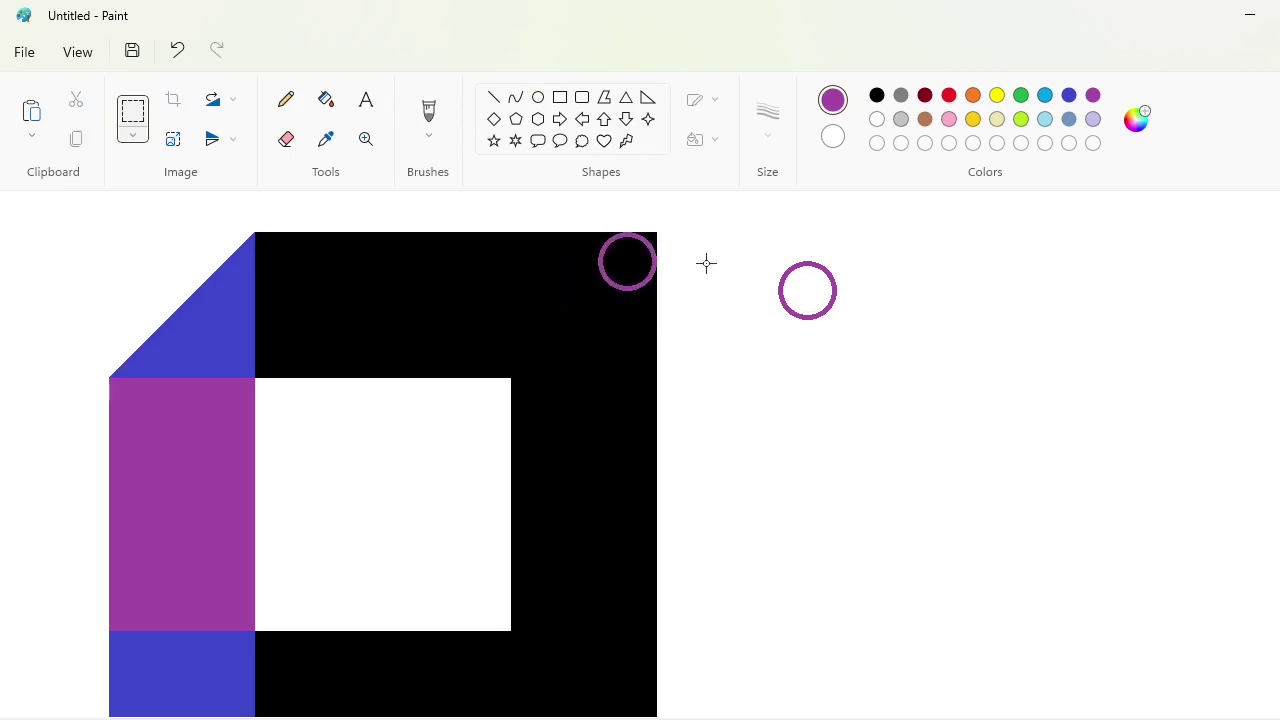
Step: Try to round the frame's upper-right corner by filling the circle outline black and clearing the tip outside it
left_click(326, 99)
left_click(877, 95)
left_click(652, 250)
scroll(652, 255, "down", 2)
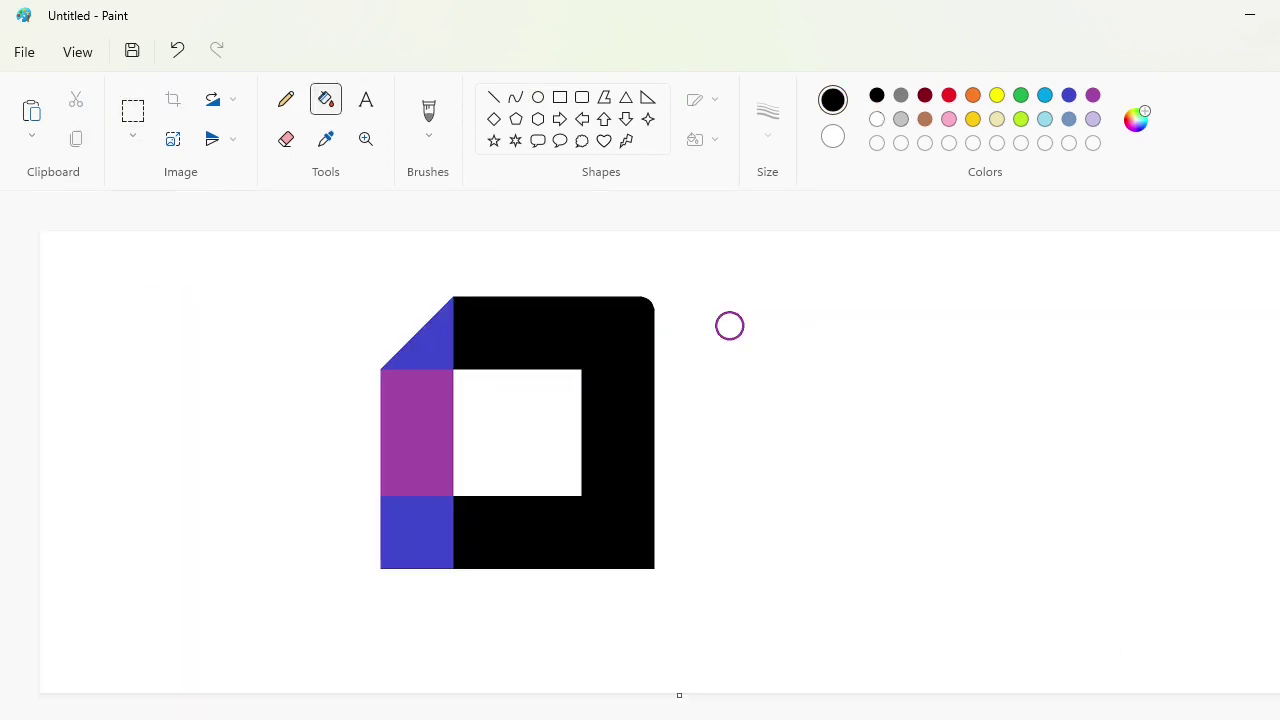
Step: Undo the rounding of the frame's upper-right corner, including the pasted circle
scroll(656, 475, "up", 1)
left_click_drag(656, 718, 1023, 718)
key("ctrl+z")
key("ctrl+z")
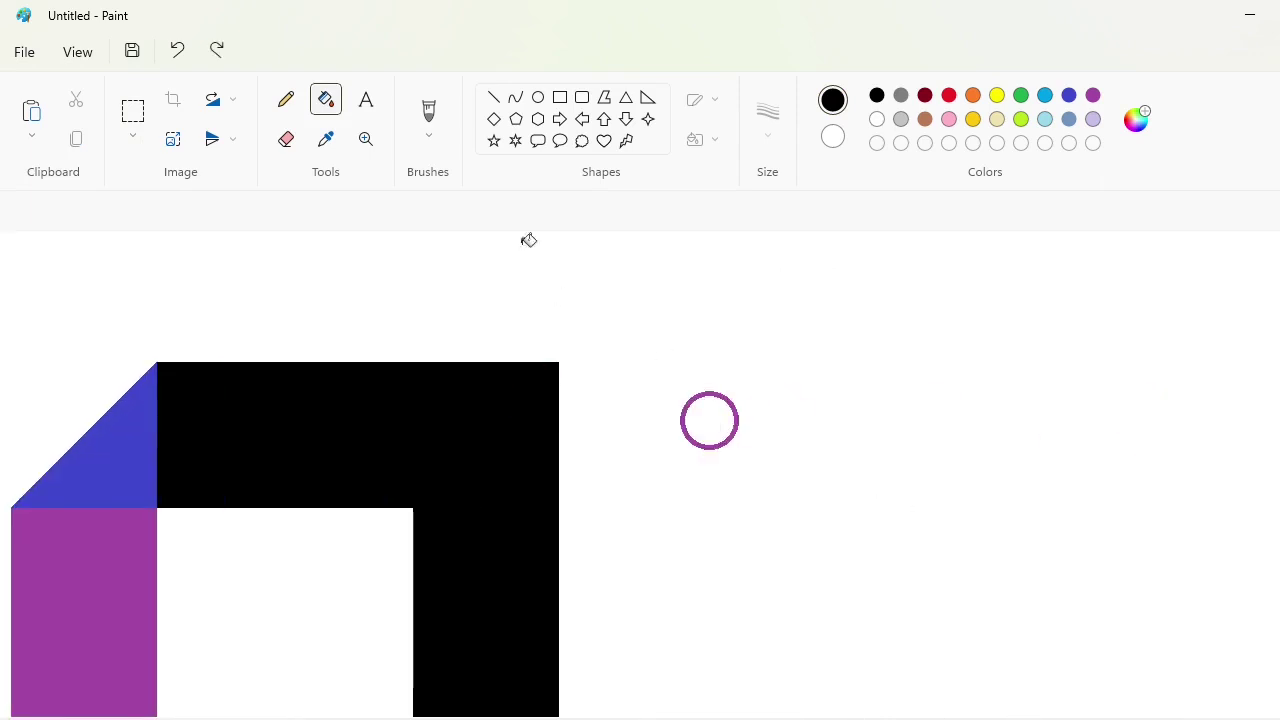
Step: Draw a second, slightly larger purple circle outline beside the existing circle and nudge it up and to the right
left_click(538, 97)
left_click(1093, 96)
left_click_drag(717, 383, 783, 452)
key("Up")
key("Up")
key("Up")
key("Up")
key("Up")
key("Up")
key("Up")
key("Up")
key("Up")
key("Up")
key("Up")
key("Up")
key("Up")
key("Up")
key("Up")
key("Up")
key("Up")
key("Up")
key("Up")
key("Up")
key("Right")
key("Right")
key("Right")
key("Right")
key("Right")
key("Right")
key("Right")
key("Right")
key("Right")
key("Right")
key("Right")
key("Right")
key("Right")
key("Right")
key("Right")
key("Right")
key("Right")
key("Right")
key("Right")
key("Right")
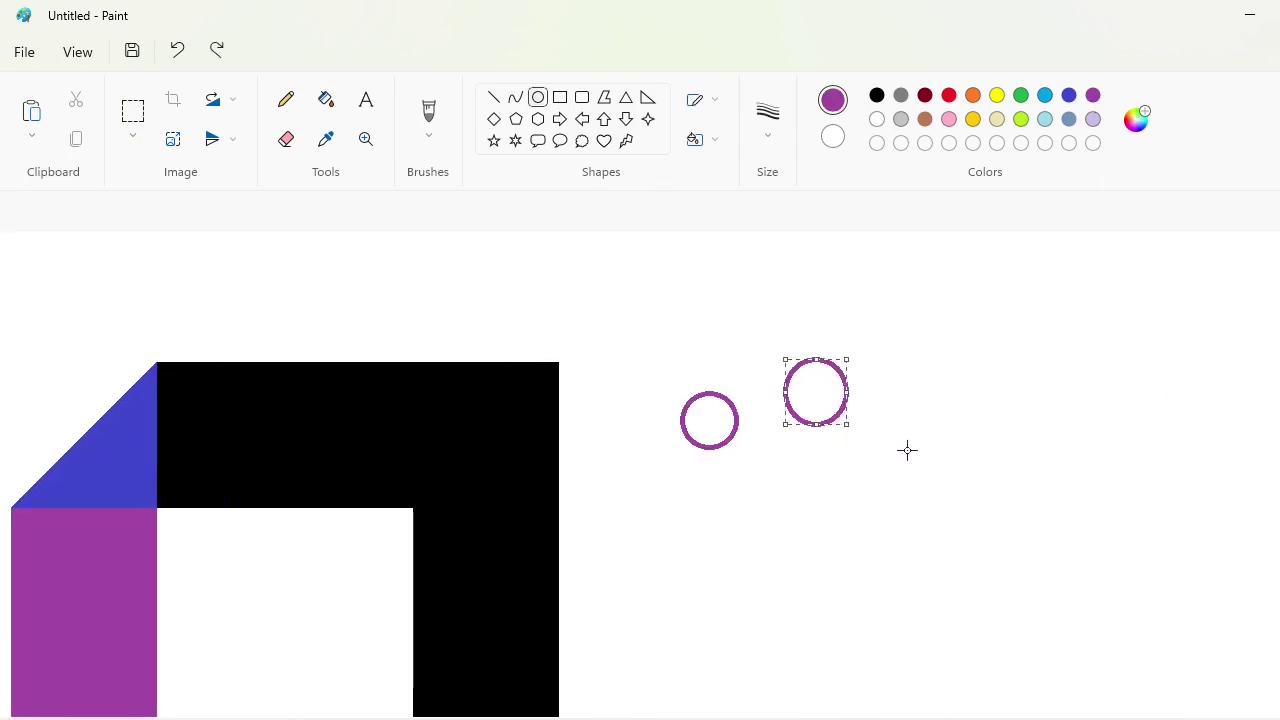
Step: Copy the larger circle and place a duplicate inside the frame's upper-right corner, touching the top and right outer edges
left_click(133, 111)
left_click_drag(765, 308, 914, 494)
key("ctrl+c")
left_click(1149, 611)
scroll(293, 490, "up", 1)
key("ctrl+v")
left_click_drag(260, 405, 856, 318)
key("Up")
key("Up")
key("Up")
key("Up")
Step: Round the frame's upper-right corner by filling the circle outline black and clearing the tip outside it
left_click(326, 99)
left_click(877, 95)
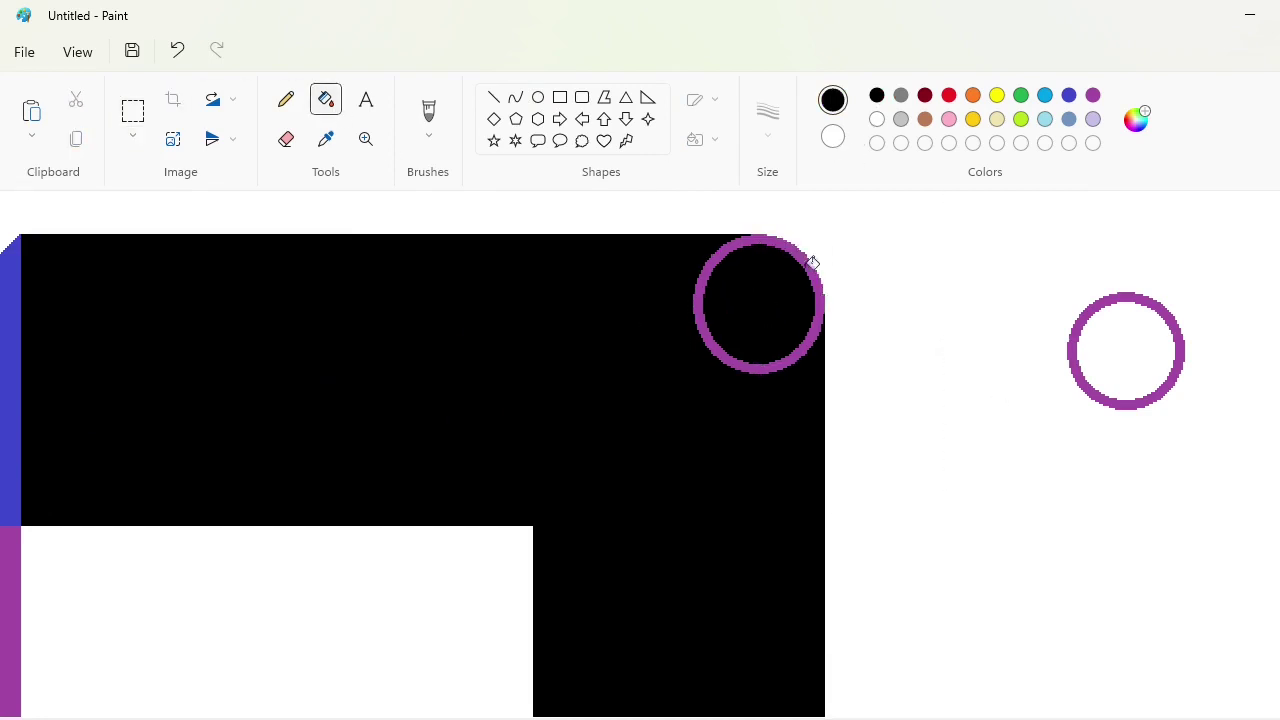
left_click(806, 265)
Step: Paste another duplicate circle and fit it inside the frame's lower-right corner against the bottom and right edges
scroll(806, 265, "down", 2)
scroll(390, 689, "up", 3)
scroll(390, 689, "down", 6)
left_click_drag(399, 708, 889, 703)
key("ctrl+v")
left_click_drag(240, 415, 533, 621)
key("Right")
key("Right")
key("Right")
key("Right")
key("Right")
key("Right")
left_click(724, 619)
Step: Paste one more duplicate circle and fit it inside the frame's lower-left corner against the bottom and left edges
left_click_drag(690, 708, 529, 710)
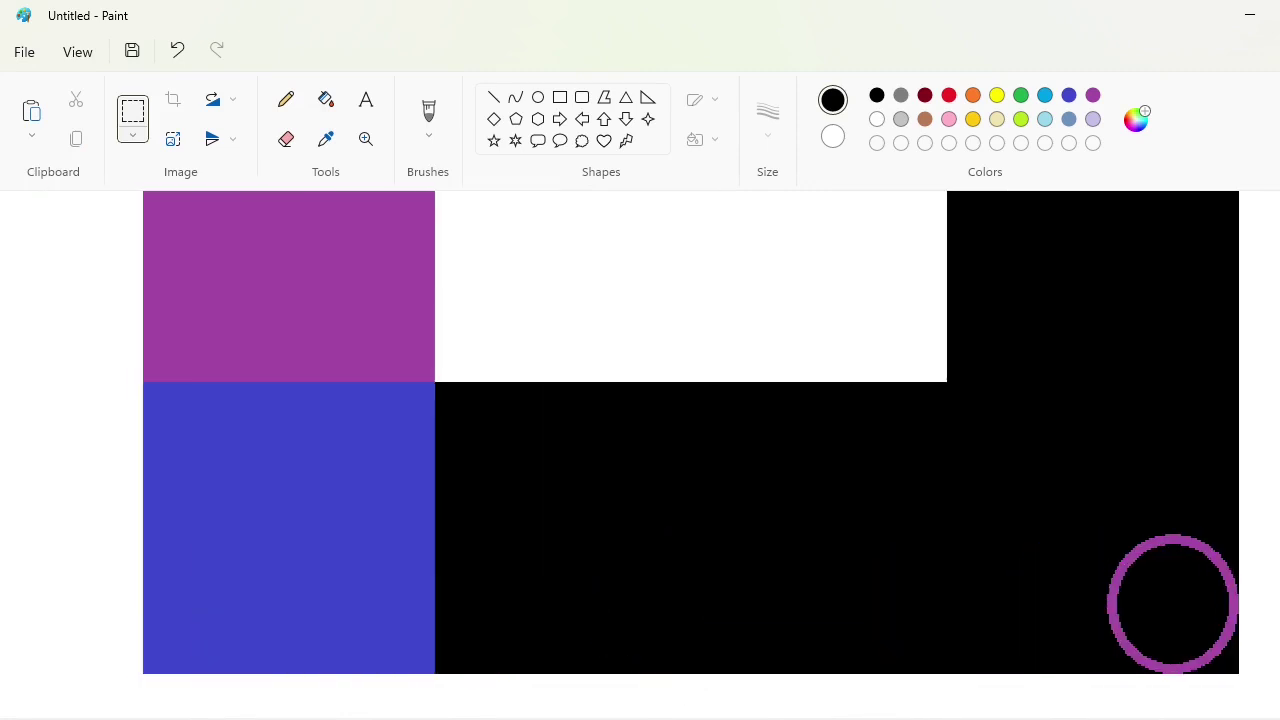
key("ctrl+v")
left_click_drag(240, 430, 316, 629)
key("Down")
key("Down")
key("Left")
key("Left")
key("Left")
key("Left")
key("Left")
key("Left")
key("Left")
key("Left")
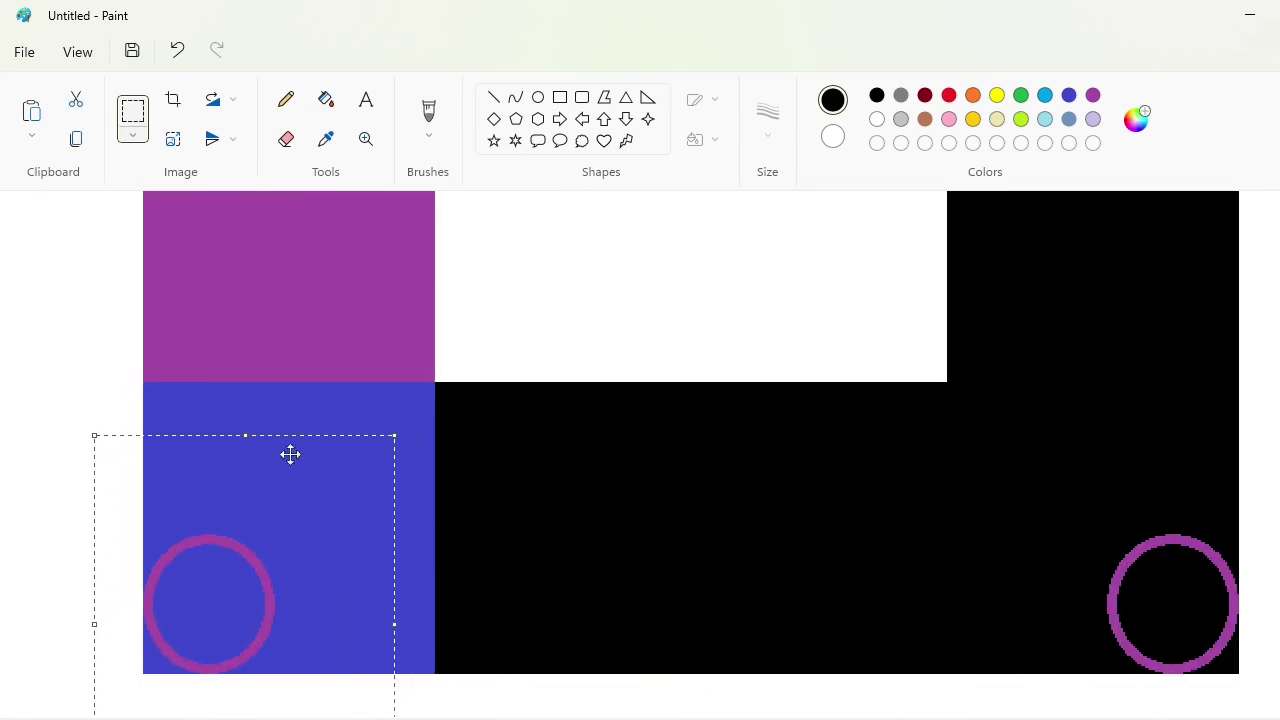
Step: Fill the tips outside the circles at both lower corners of the frame with white
left_click(326, 99)
left_click(877, 119)
left_click(1227, 662)
left_click(156, 656)
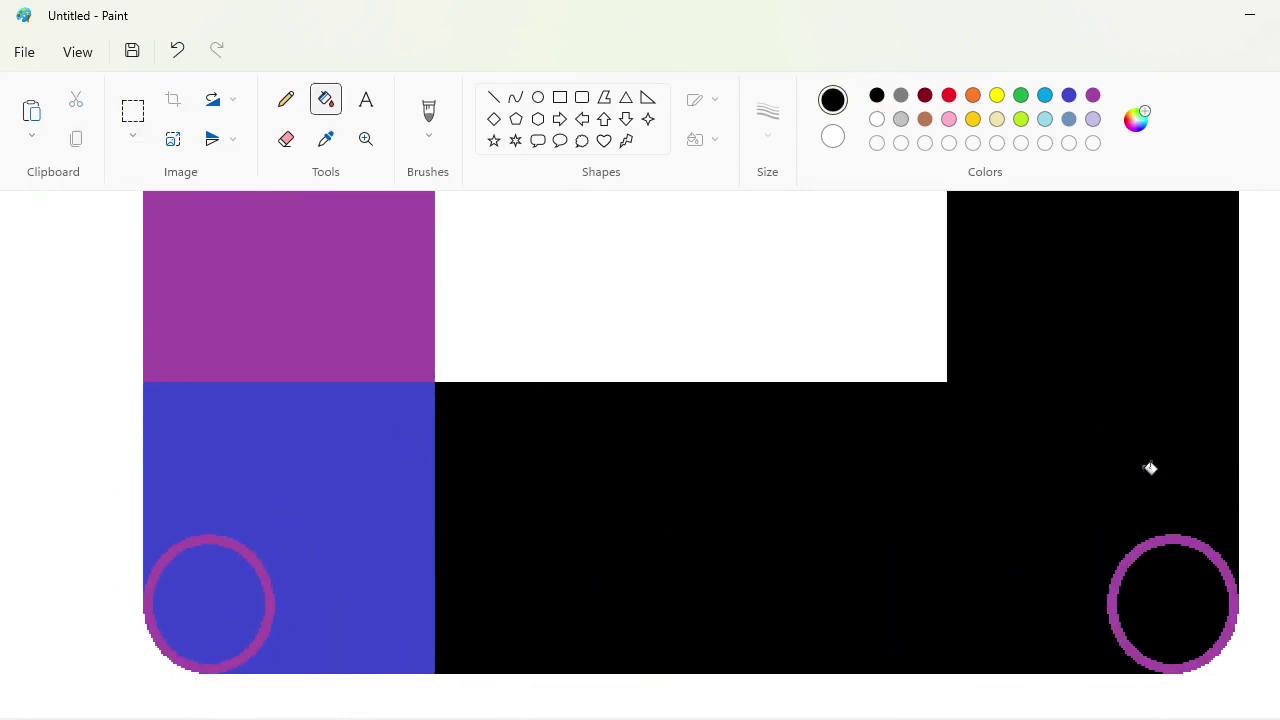
Step: Fill the lower-right circle outline black and the lower-left circle outline indigo to match their sections
left_click(1172, 539)
left_click(1069, 96)
left_click(239, 548)
scroll(480, 450, "down", 3)
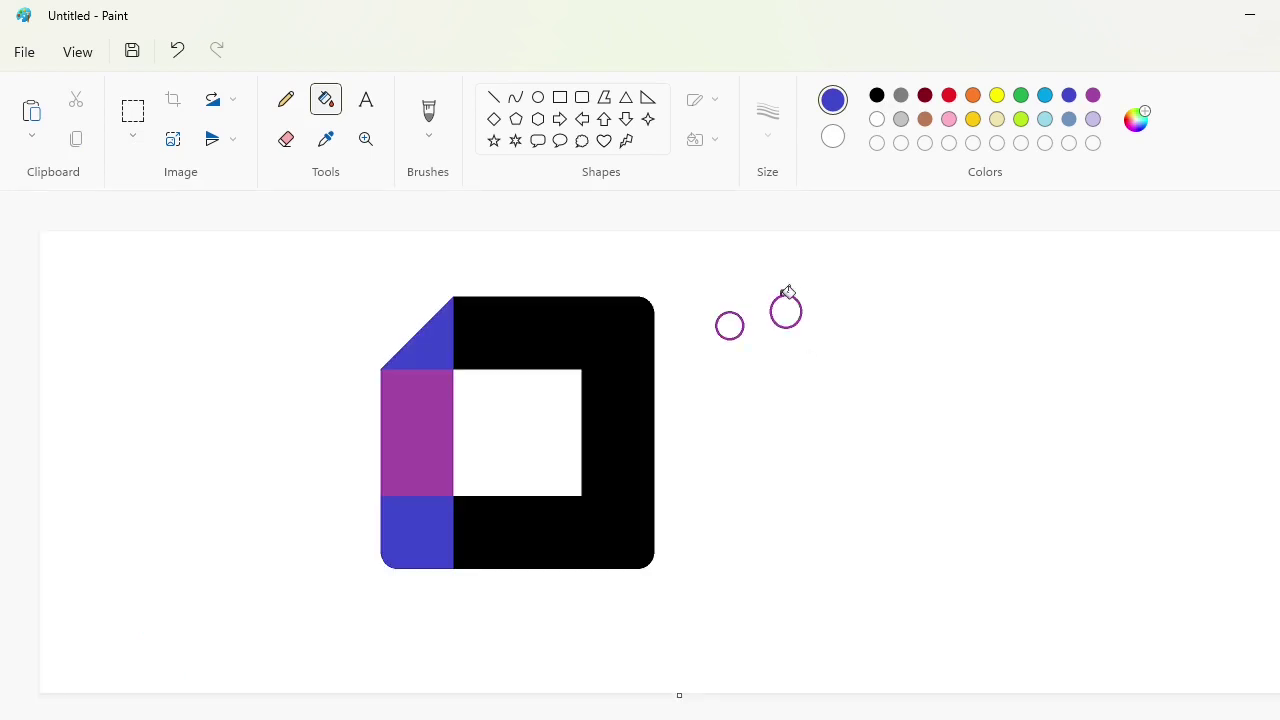
left_click(1093, 95)
left_click(1112, 308)
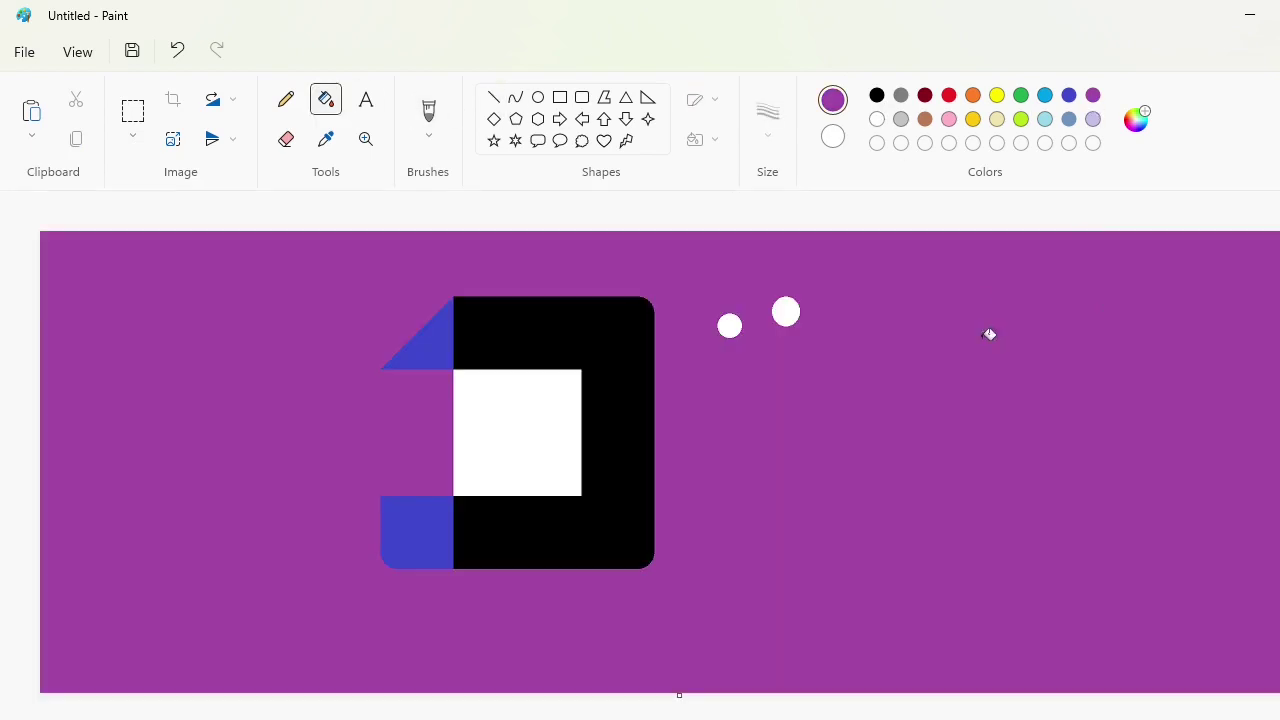
key("ctrl+z")
Step: Erase the two leftover circles beside the frame by filling their outlines white
right_click(800, 303)
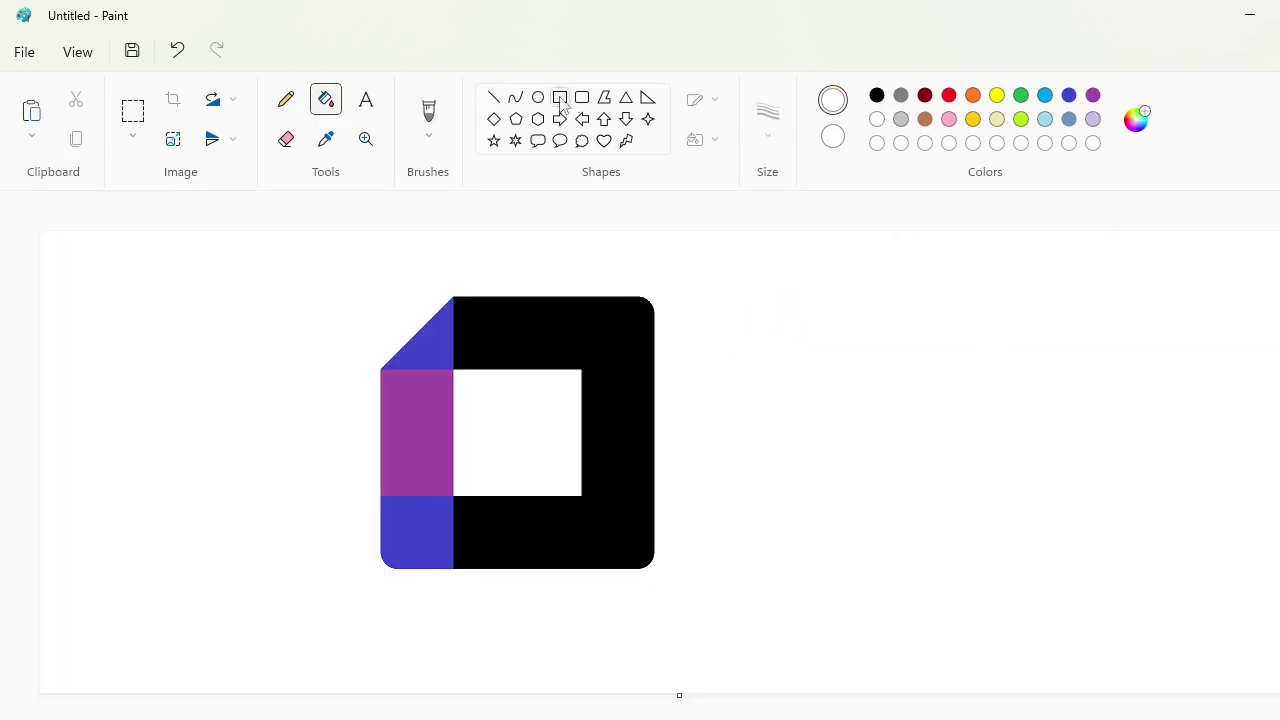
Step: Draw a purple triangle outline beside the frame and rotate it so that its tip points left towards the frame
left_click(626, 97)
mouse_move(719, 383)
left_mouse_down()
mouse_move(861, 514)
mouse_move(714, 466)
mouse_move(679, 473)
left_mouse_up()
left_click(229, 98)
left_click(245, 131)
left_click(228, 142)
left_click(228, 216)
Step: Resize and position the triangle so its tip meets the inner edge of the frame's right bar and its base lies outside the frame
left_click_drag(717, 349, 777, 292)
left_click_drag(706, 382, 706, 408)
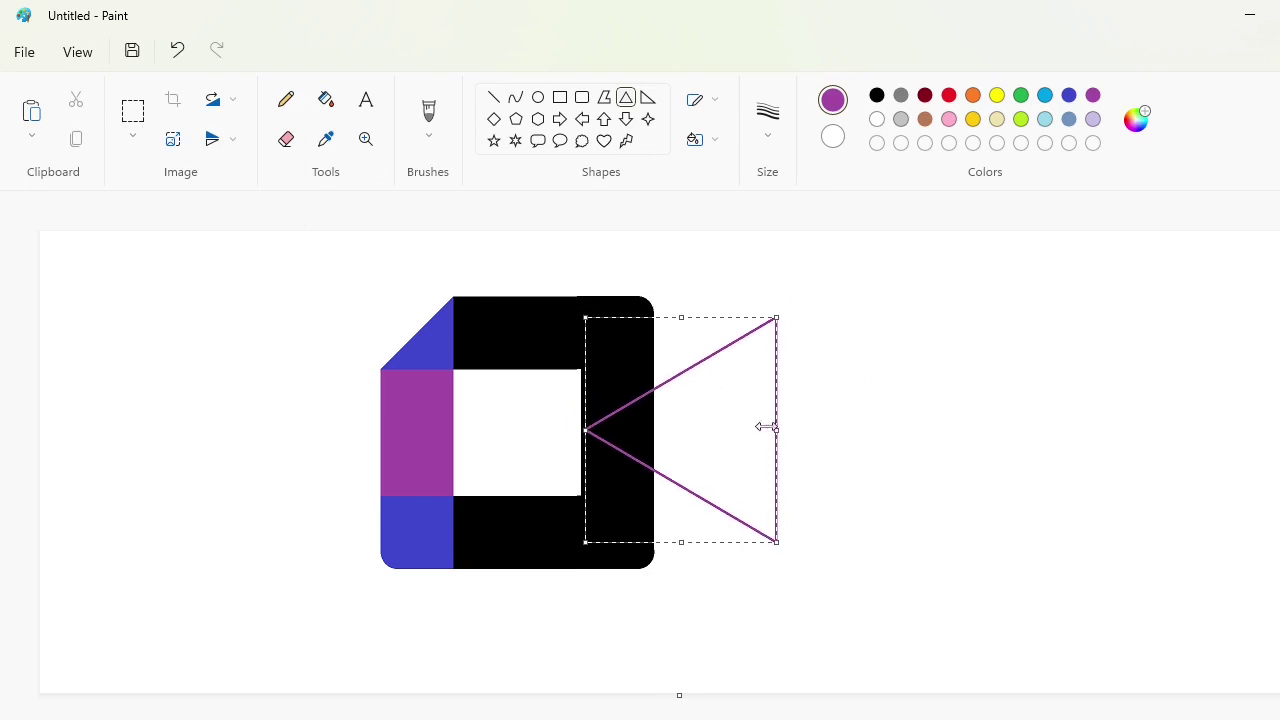
left_click_drag(775, 431, 717, 435)
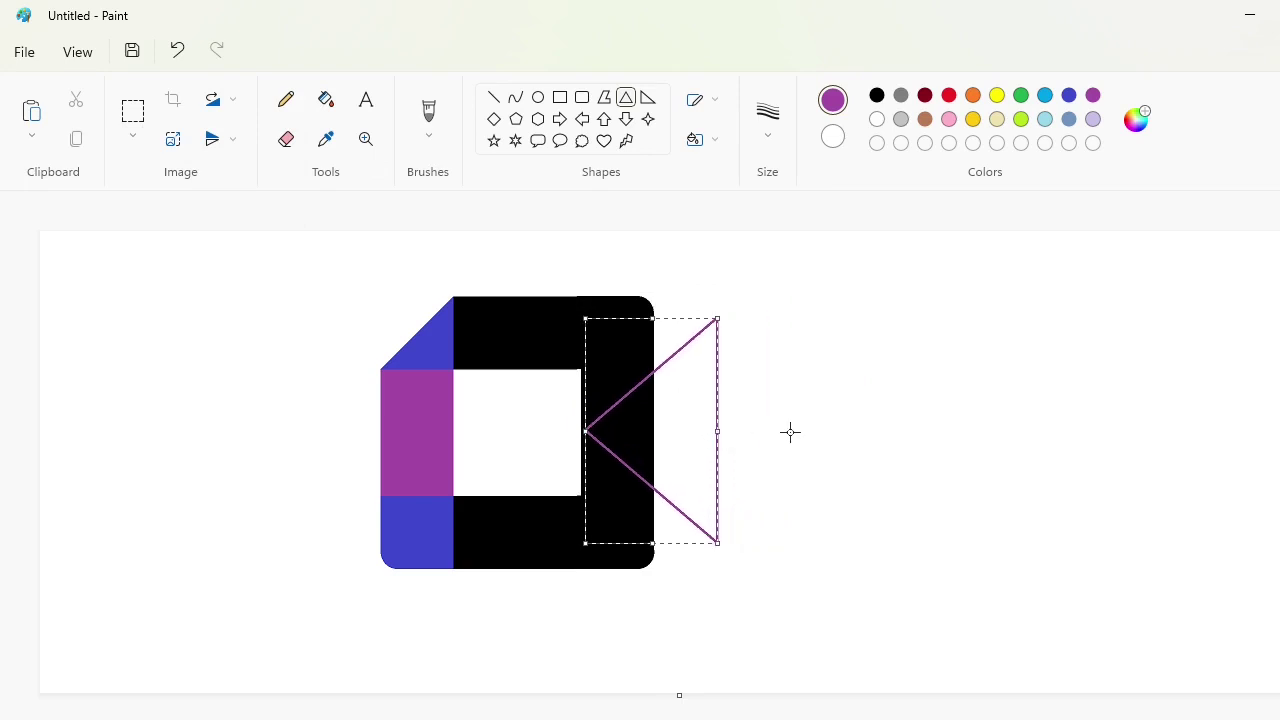
key("Left")
key("Left")
key("Left")
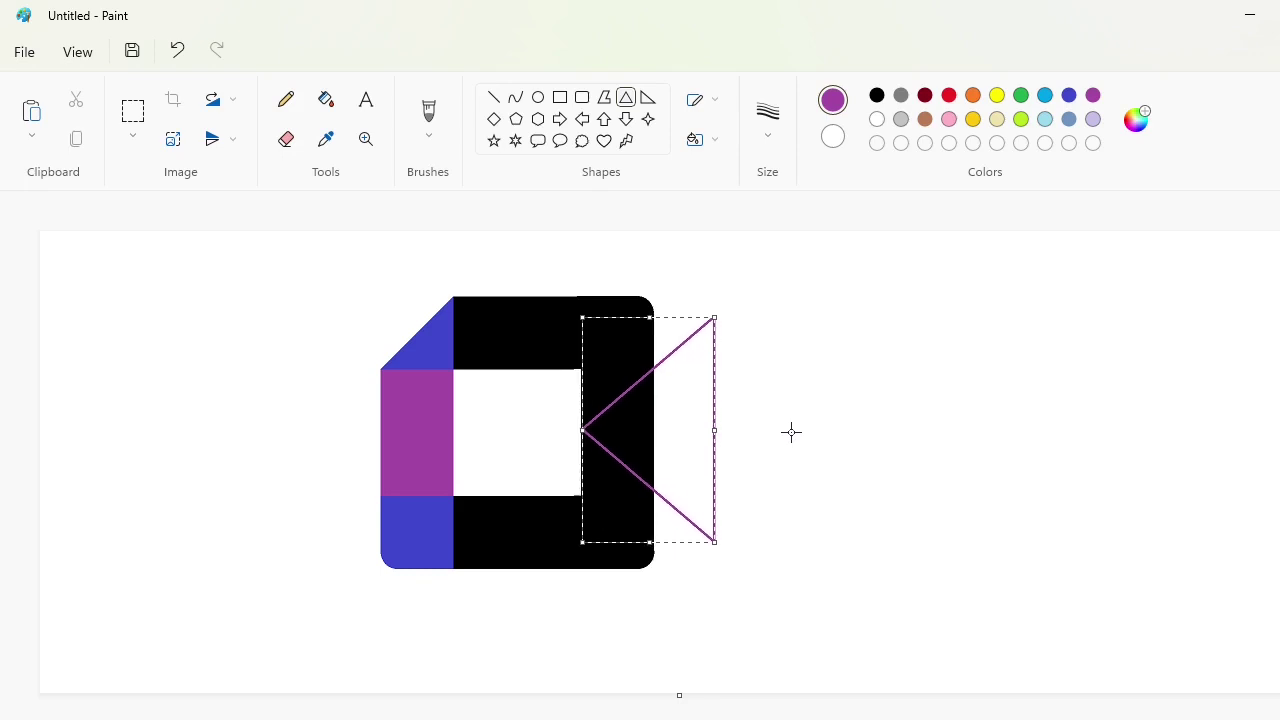
left_click_drag(714, 430, 727, 430)
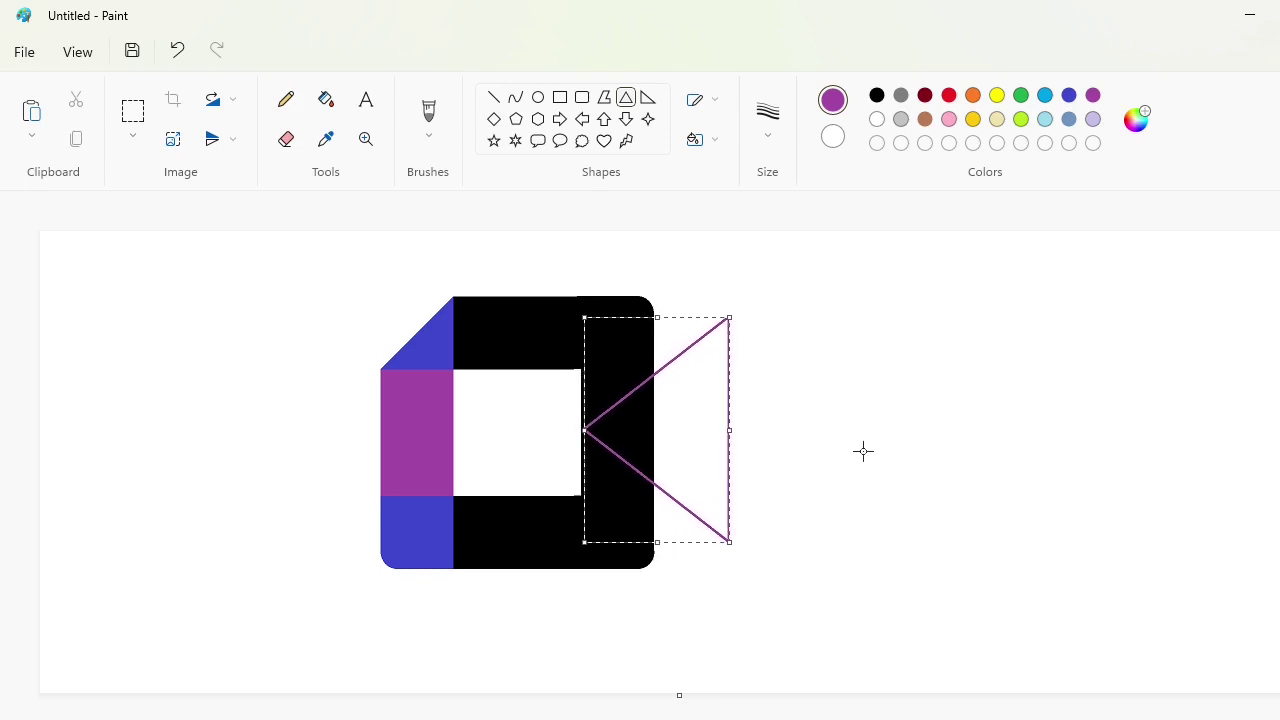
left_click(863, 451)
Step: Fill the part of the triangle outside the frame with purple
scroll(709, 691, "up", 1)
left_click_drag(685, 718, 945, 697)
scroll(980, 455, "down", 1)
left_click(326, 99)
left_click(750, 410)
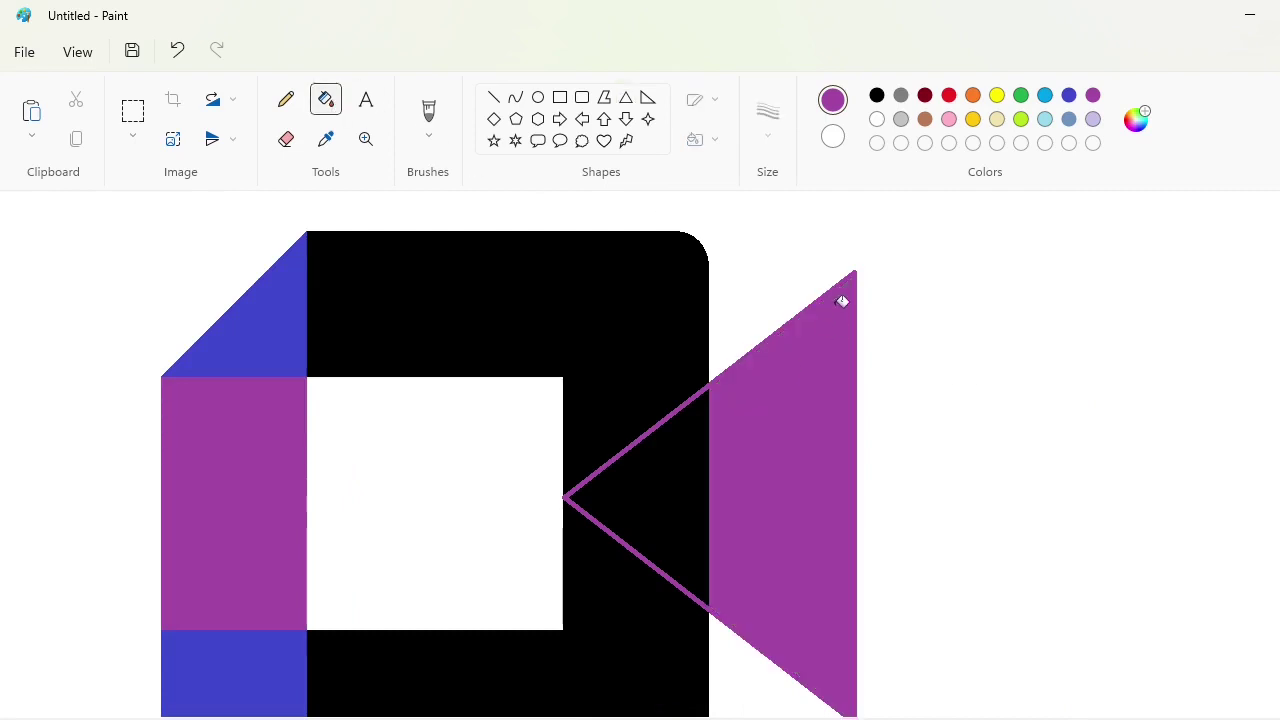
Step: Try out other fill colours, including red, on the part of the triangle overlapping the frame
left_click(1069, 95)
left_click(664, 472)
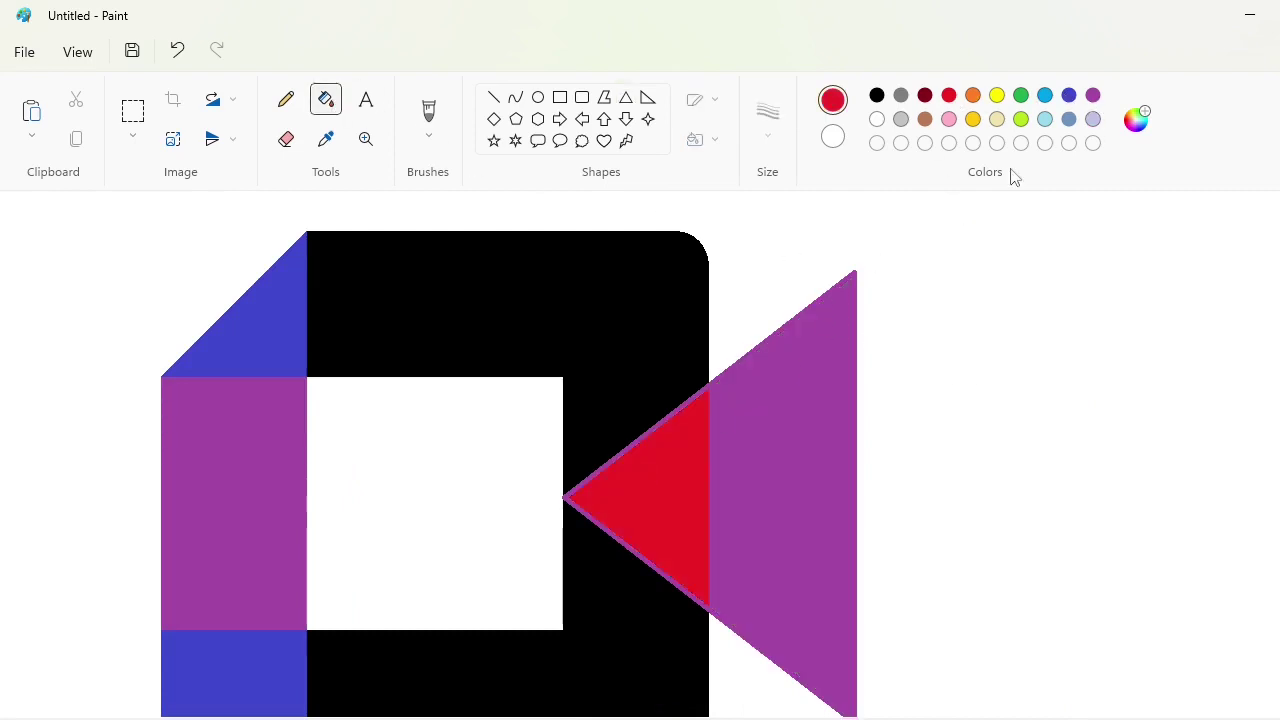
left_click(901, 95)
left_click(682, 480)
Step: Fill the part of the triangle overlapping the frame with dark red
left_click(923, 97)
left_click(685, 460)
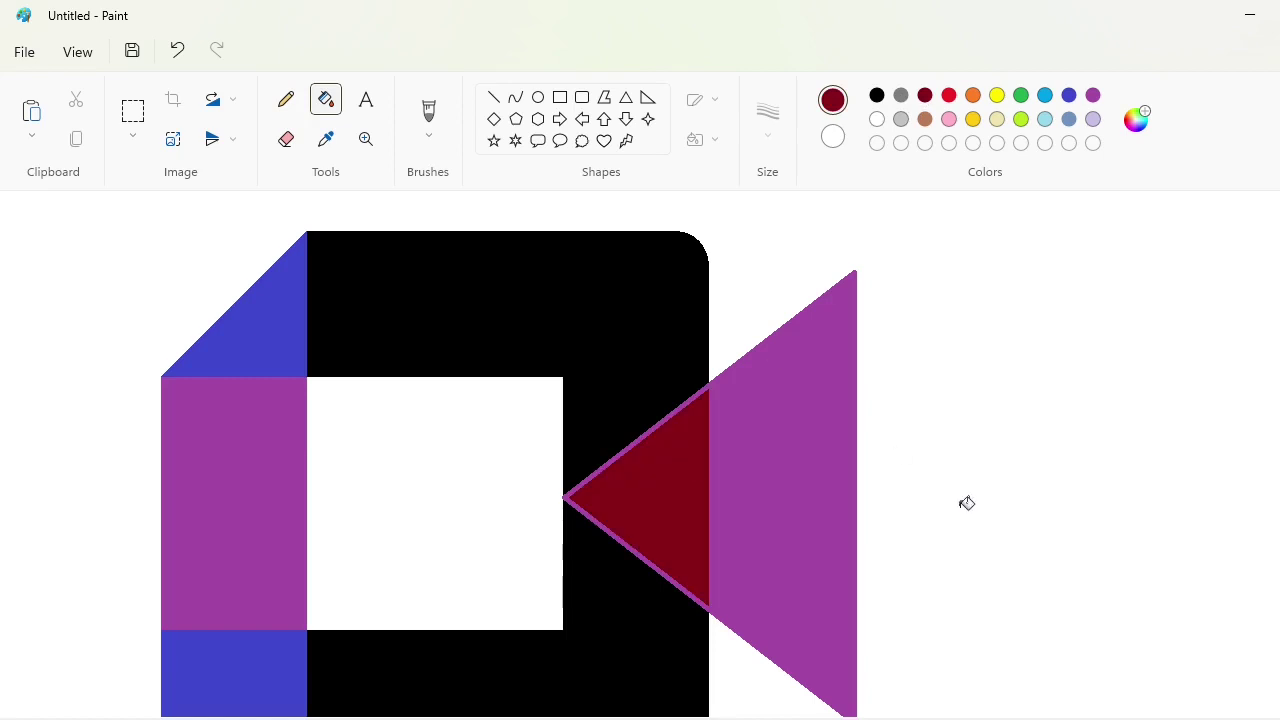
key("ctrl+Page_Up")
scroll(640, 455, "right", 5)
left_click(494, 97)
left_click(877, 117)
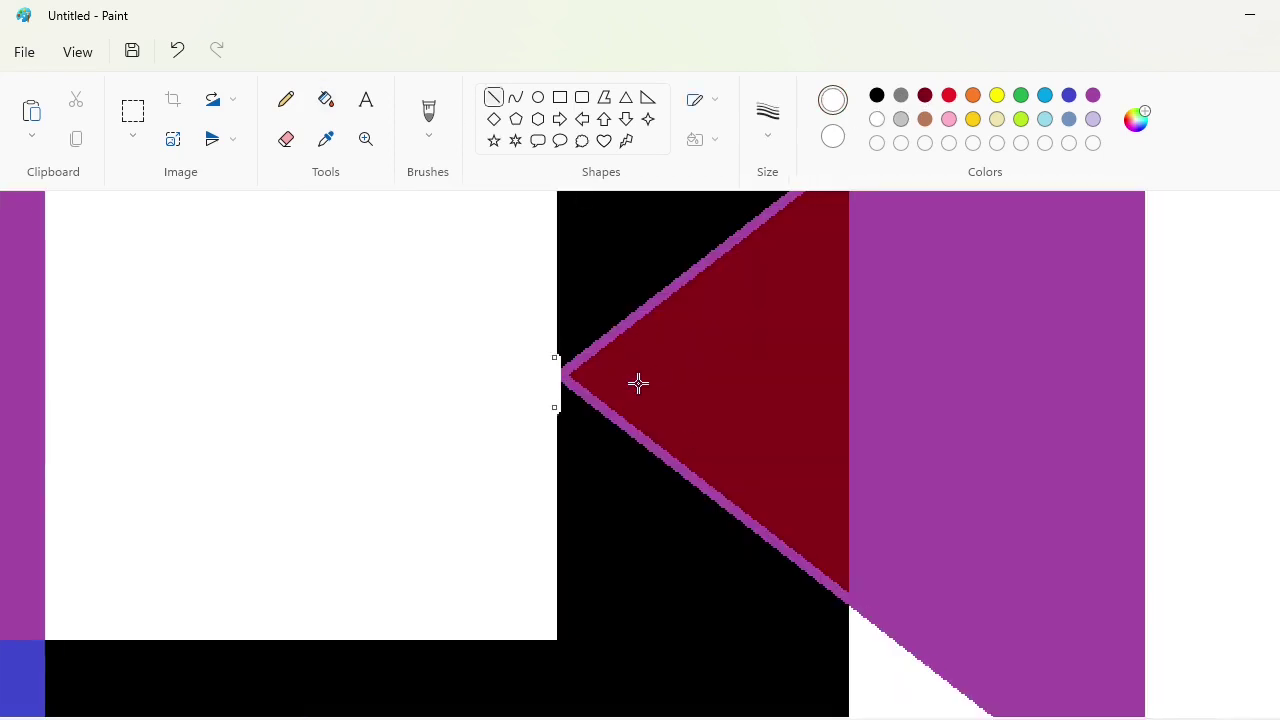
key("ctrl+z")
Step: Draw a thin vertical dark red line where the triangle's lower outline crosses the frame's right outer edge
key("ctrl+Page_Up")
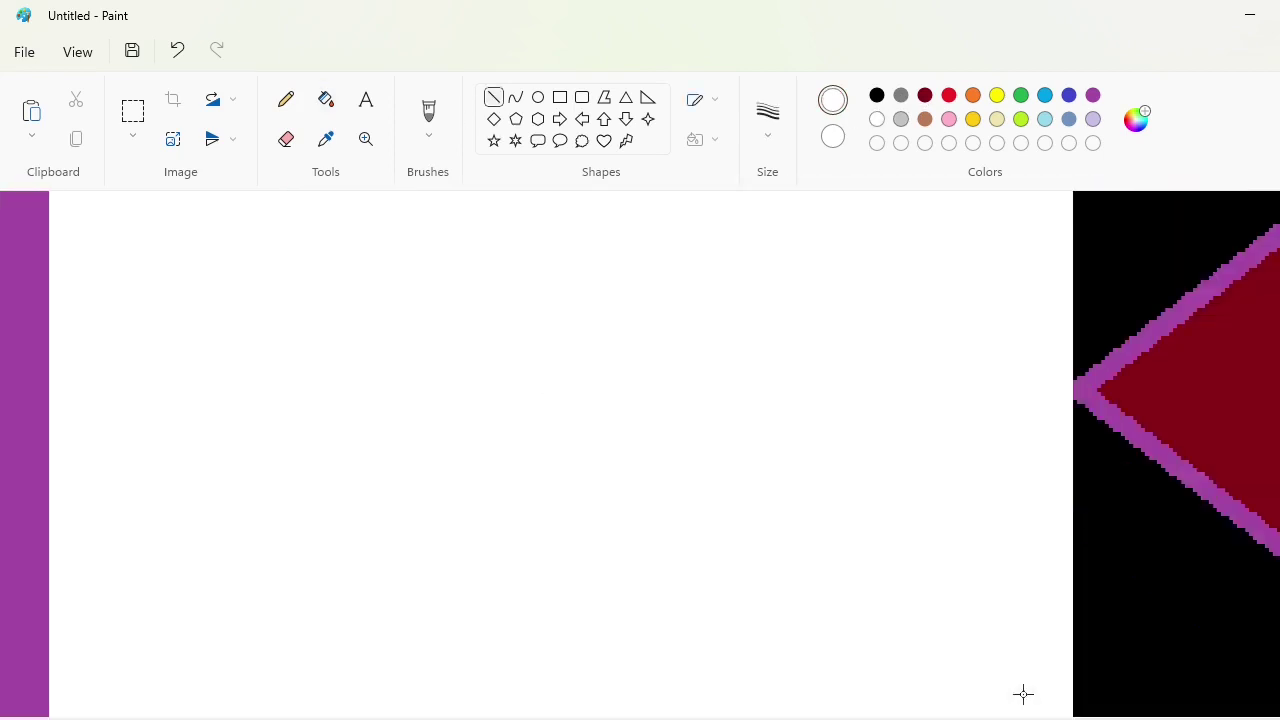
scroll(1023, 694, "down", 5)
scroll(743, 709, "right", 8)
scroll(783, 292, "up", 2)
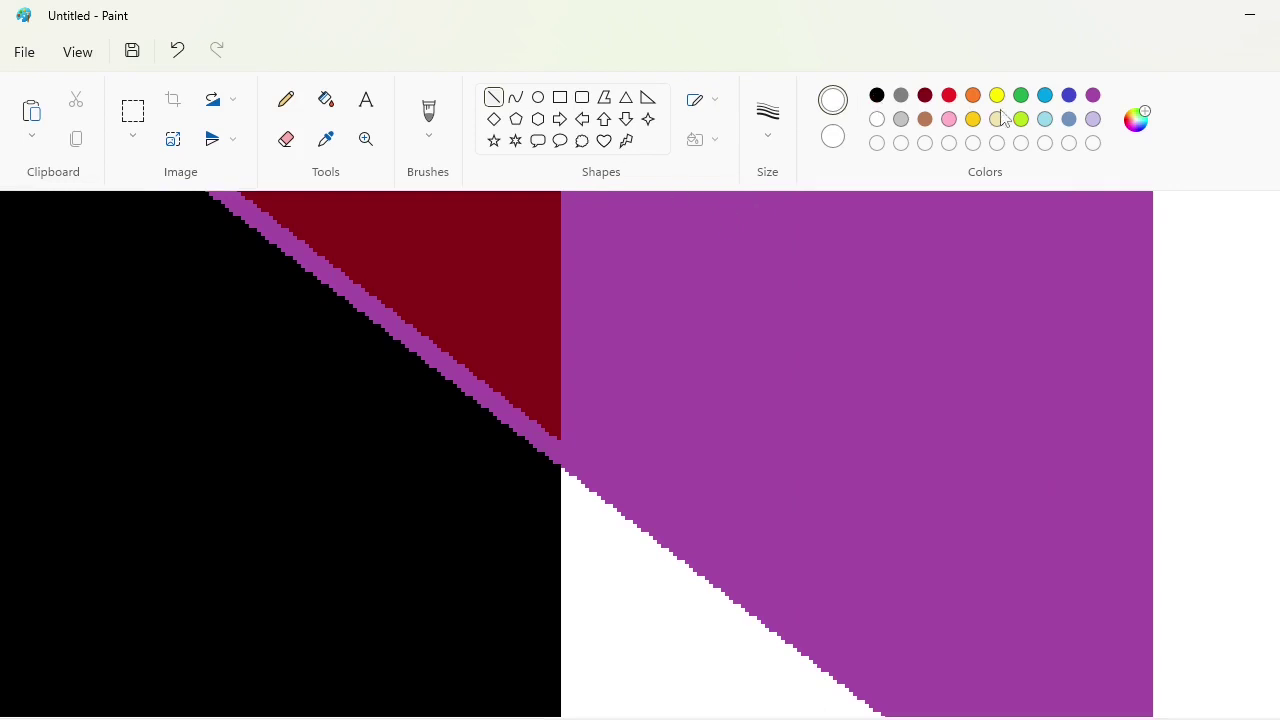
left_click(925, 95)
left_click(768, 118)
left_click(772, 219)
left_click_drag(591, 331, 591, 431)
left_click_drag(591, 389, 581, 358)
left_click(768, 122)
left_click(777, 185)
Step: Nudge the dark red line so it cuts the triangle's outline flush with the frame's right outer edge
key("Left")
key("Down")
key("Down")
key("Down")
key("Down")
key("Down")
key("Down")
key("Down")
key("Down")
Step: Fill the remaining purple triangle outline inside the frame with dark red
scroll(659, 379, "up", 6)
left_click(326, 99)
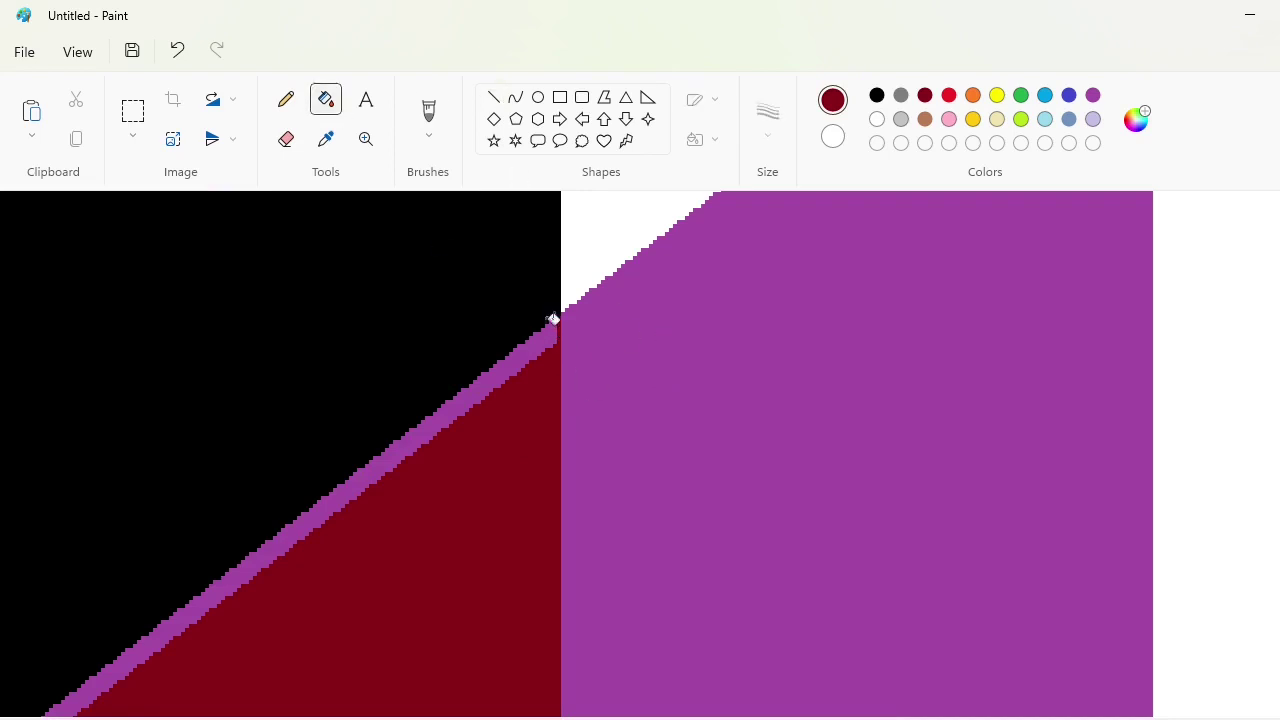
left_click(551, 325)
scroll(1126, 597, "down", 4)
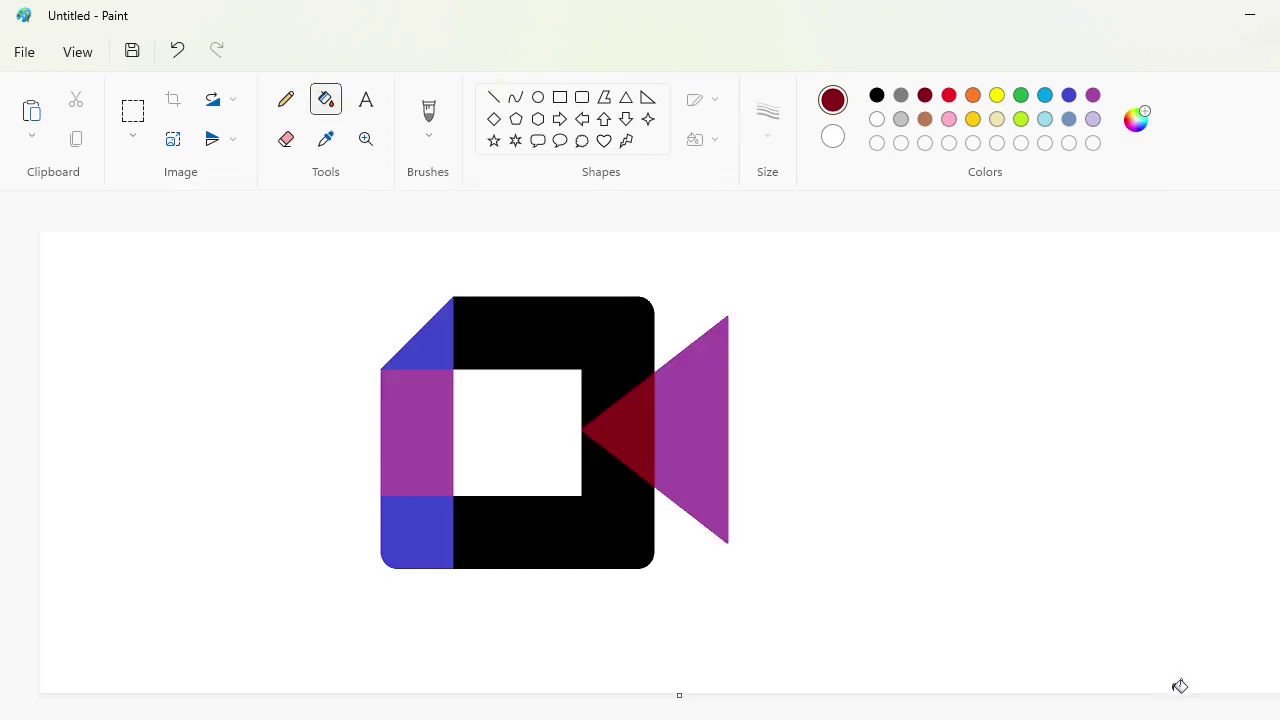
scroll(851, 383, "up", 5)
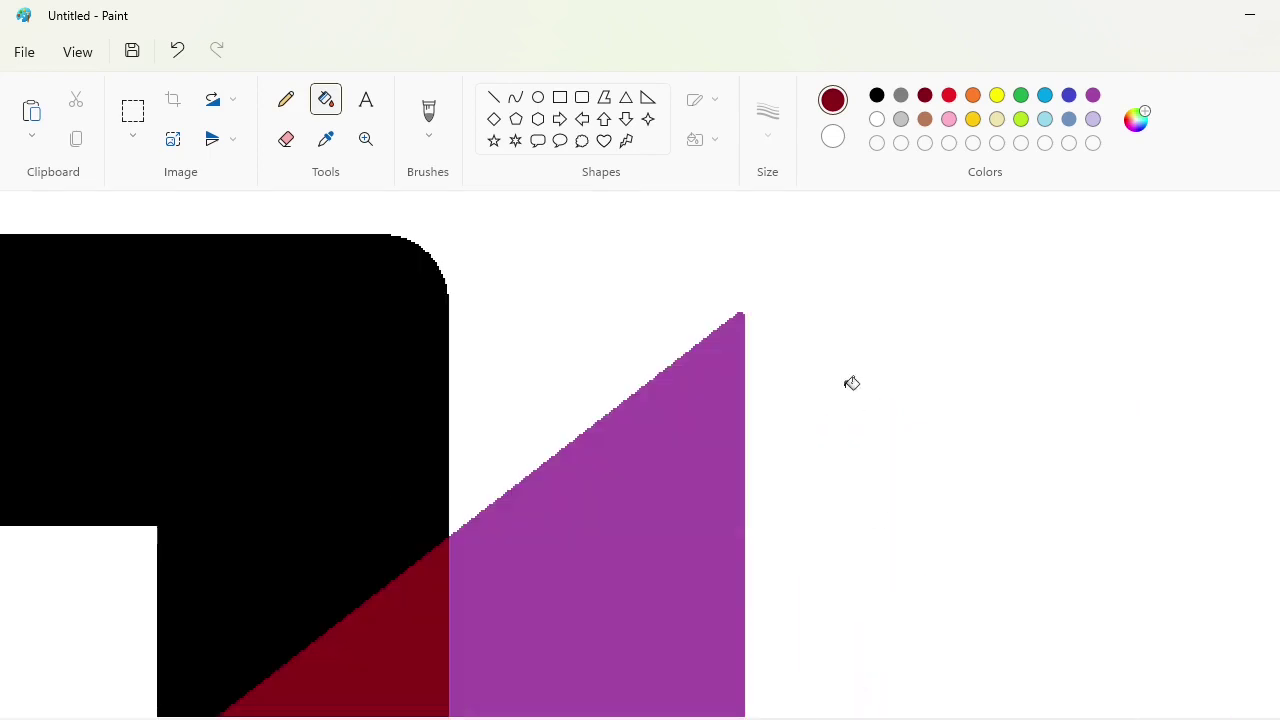
Step: Draw a small black circle outline on the empty canvas beside the purple triangle's upper corner
left_click(877, 95)
left_click(538, 97)
left_click(768, 110)
left_click(785, 300)
left_click_drag(794, 338, 848, 397)
left_click(943, 395)
Step: Copy the black circle and fit the copy into the triangle's upper outer corner, touching both edges
left_click(133, 112)
left_click_drag(760, 317, 915, 434)
key("ctrl+c")
key("ctrl+v")
left_click_drag(117, 279, 724, 378)
key("Up")
key("Up")
key("Up")
key("Up")
key("Right")
Step: Round the triangle's upper corner by filling the tip outside the circle white and the circle outline purple
left_click(326, 99)
left_click(877, 119)
left_click(741, 323)
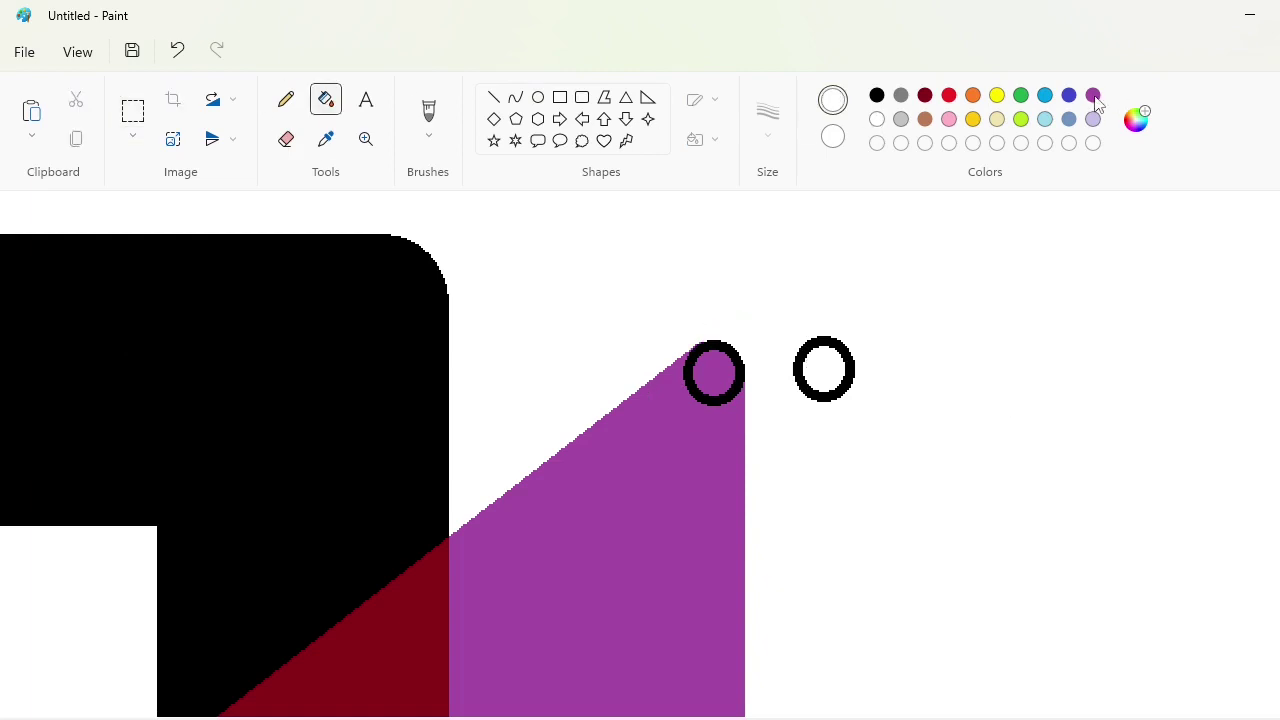
left_click(1093, 96)
left_click(738, 376)
Step: Paste another copy of the circle and fit it into the triangle's lower outer corner, touching both edges
left_click(1212, 719)
scroll(1211, 701, "down", 3)
left_click(1272, 719)
key("ctrl+v")
left_click_drag(113, 276, 723, 476)
key("Down")
key("Down")
key("Down")
key("Down")
key("Down")
key("Down")
key("Down")
key("Down")
key("Down")
Step: Round the triangle's lower corner by filling the tip outside the circle white and the circle outline purple
left_click(325, 99)
left_click(877, 119)
left_click(735, 552)
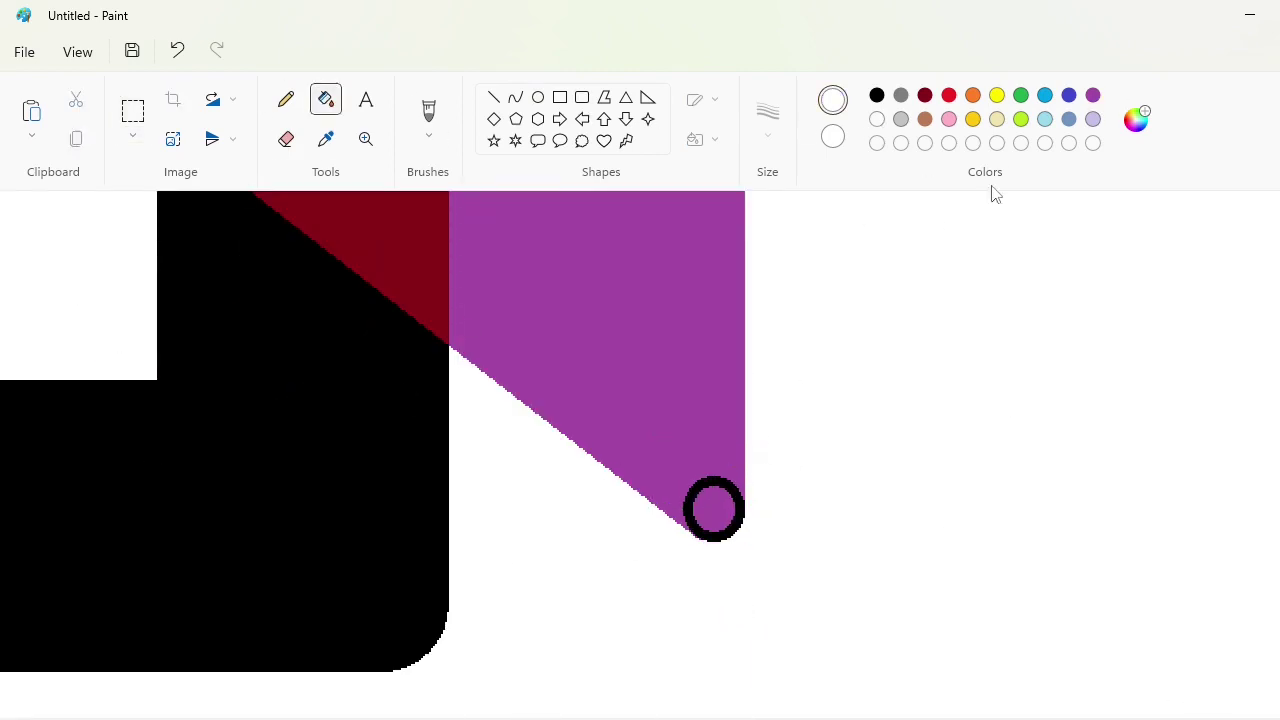
left_click(1093, 95)
left_click(743, 510)
Step: Erase the leftover black circle beside the triangle by filling its outline with white
scroll(747, 512, "up", 5)
left_click(877, 119)
left_click(850, 355)
left_click(1212, 719)
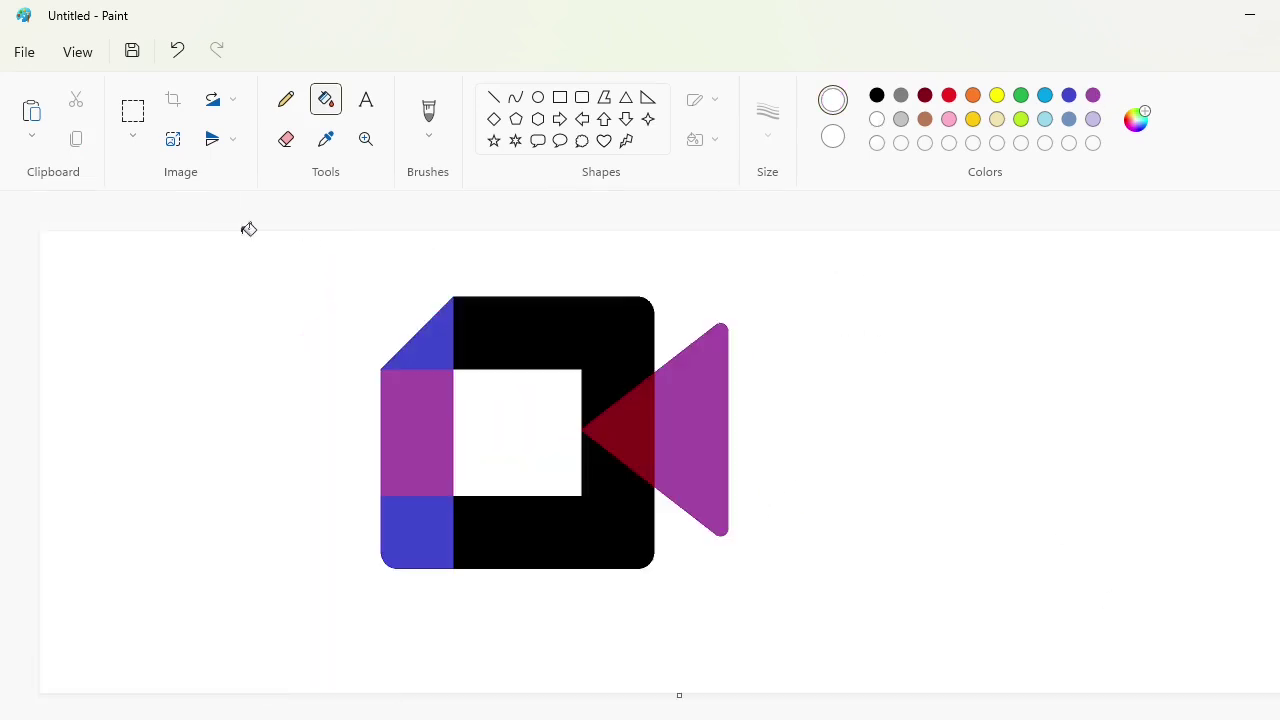
Step: Move the whole logo slightly right and down on the canvas
left_click(133, 110)
left_click_drag(186, 260, 893, 679)
left_click_drag(586, 314, 440, 284)
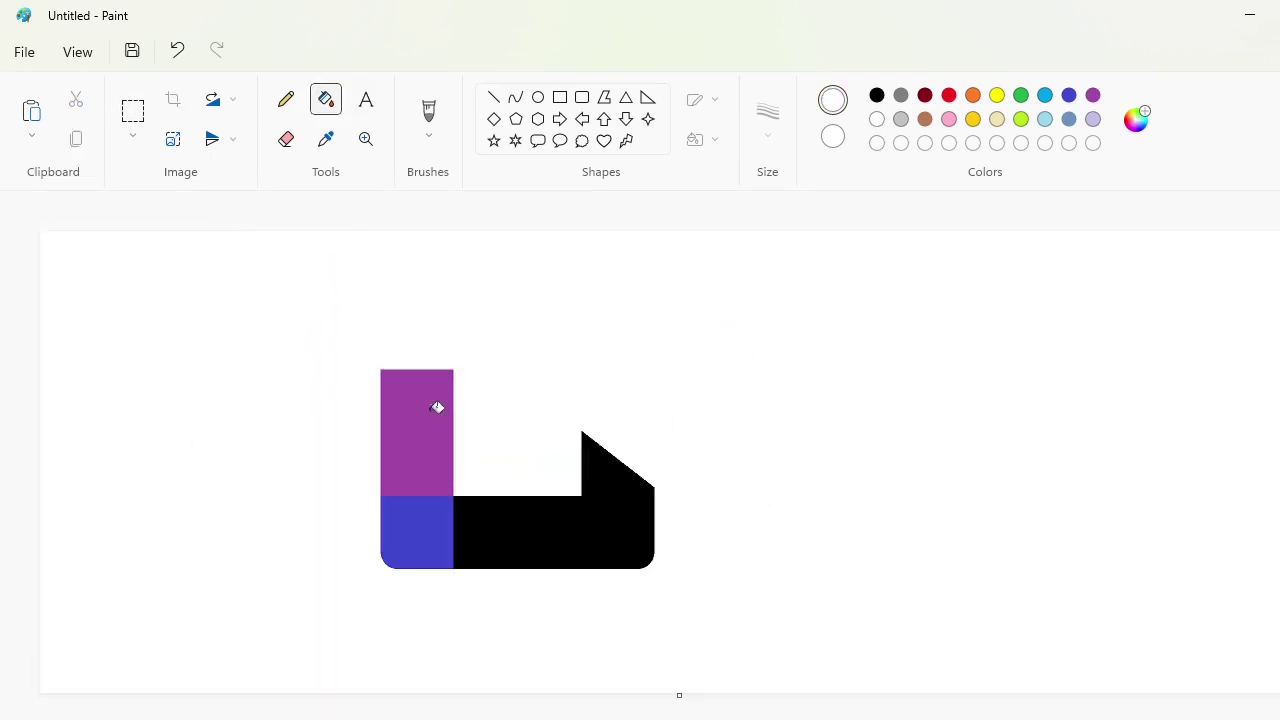
left_click_drag(404, 391, 656, 435)
left_click(1103, 426)
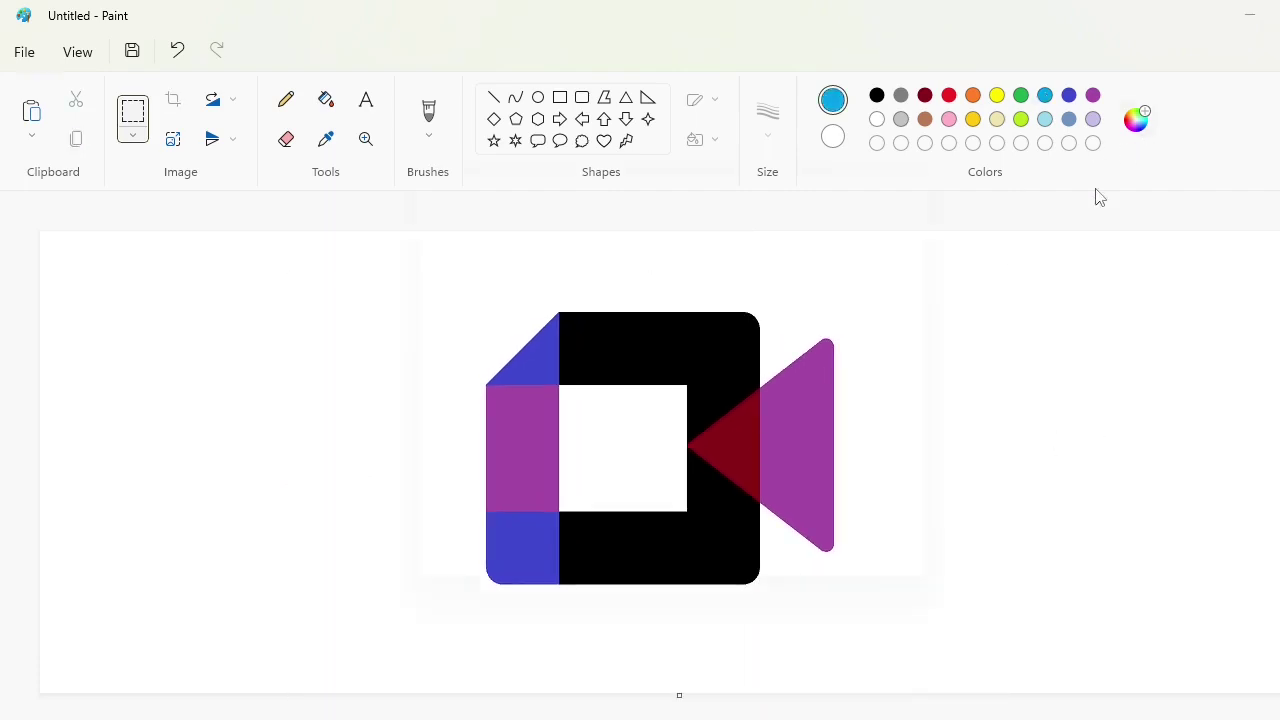
Step: Add two custom colours to the palette: blue #0279D1 and a darker blue #014A80
left_click(1136, 119)
left_click(553, 162)
left_click(751, 215)
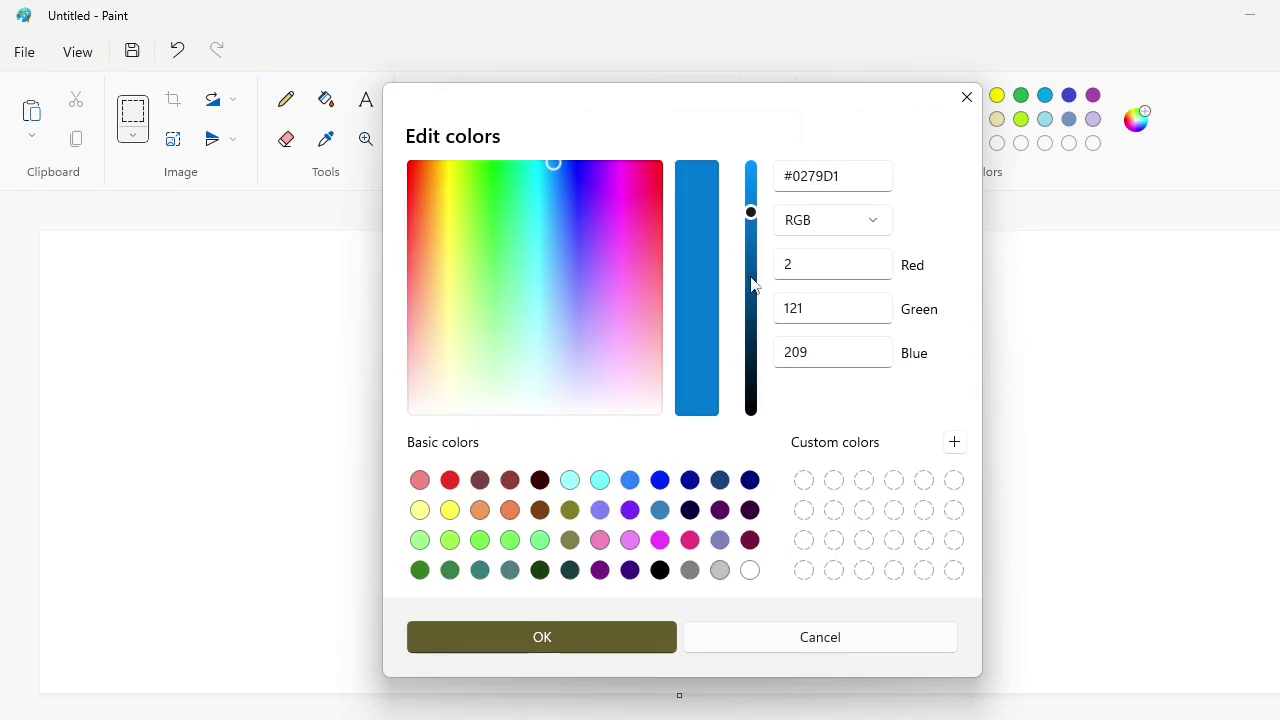
left_click_drag(751, 215, 751, 288)
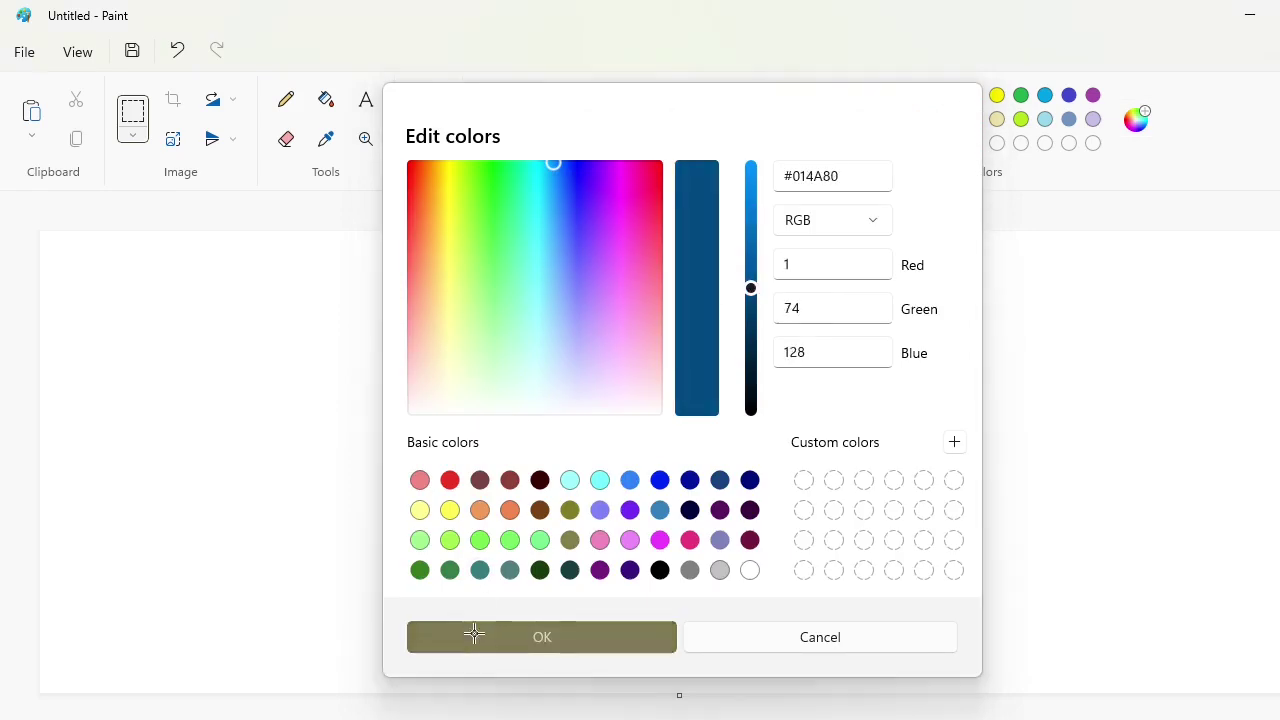
left_click(474, 632)
Step: Add the custom gold #F5C10D to the palette
left_click(973, 119)
left_click(751, 179)
left_click(551, 637)
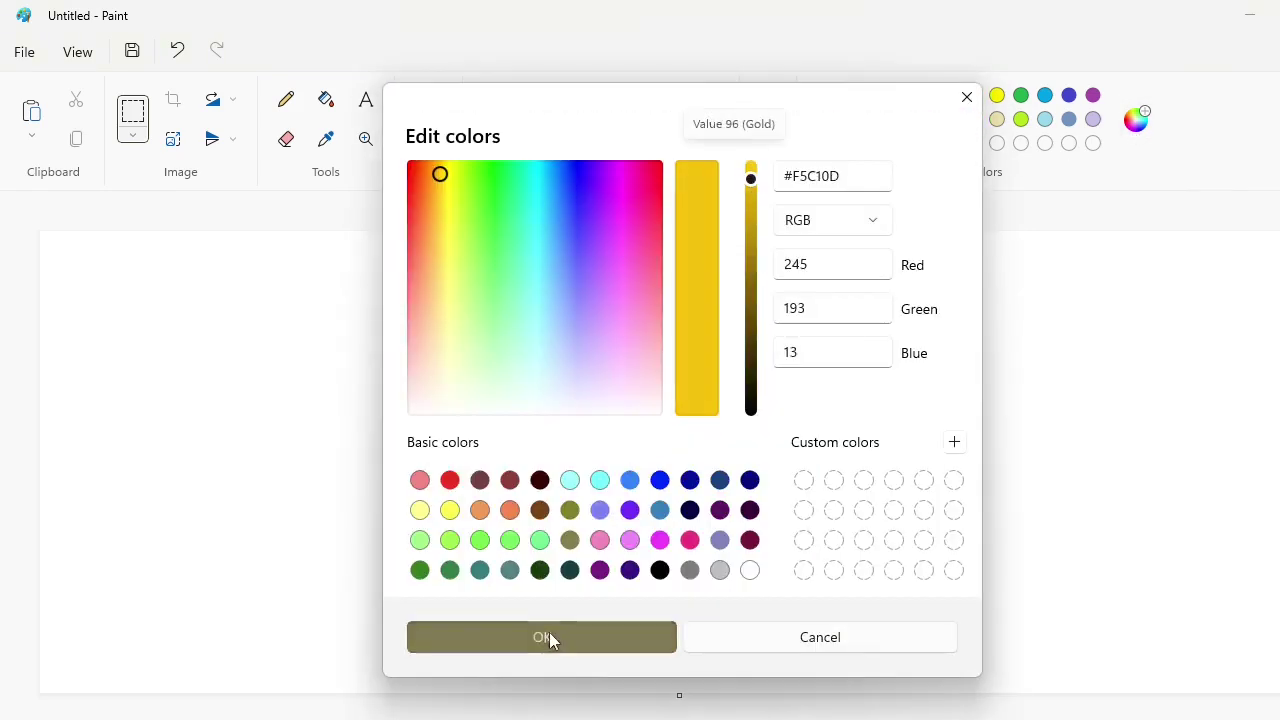
Step: Add the custom dark green #167030 to the palette, based on the standard green
left_click(1021, 95)
left_click(1136, 119)
left_click(751, 295)
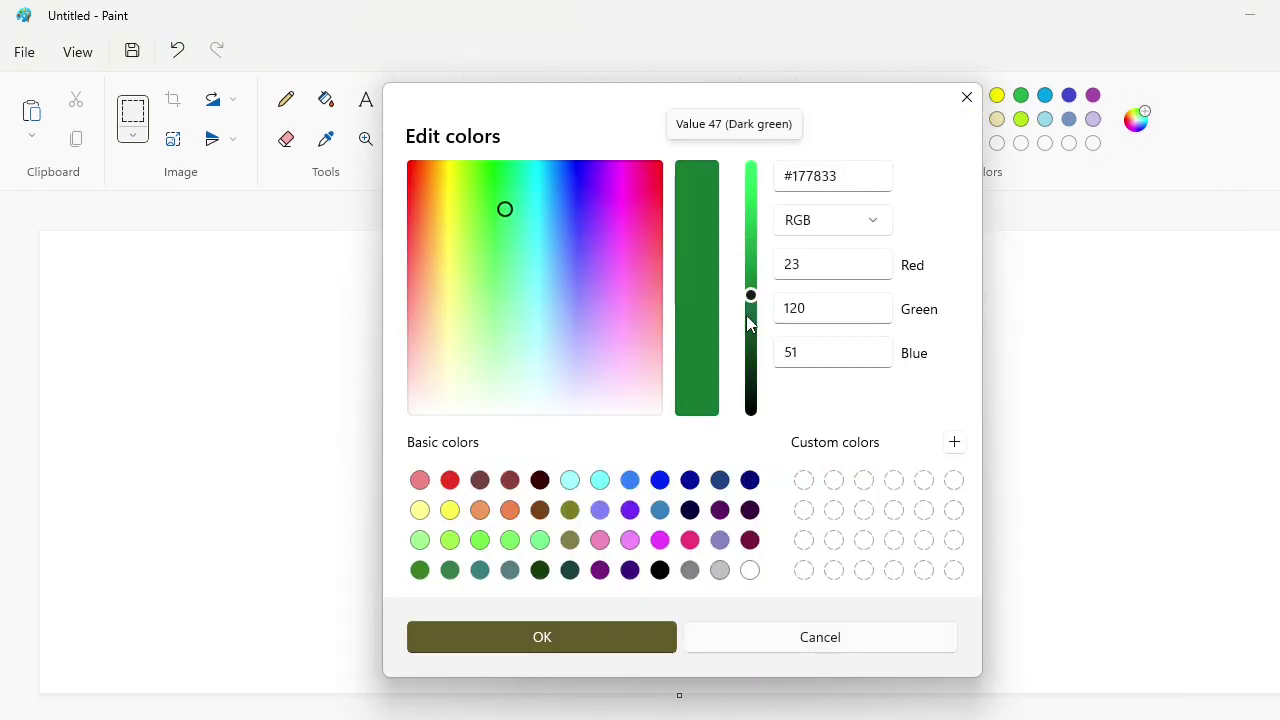
left_click(751, 303)
left_click(573, 635)
Step: Fill the cut-corner triangle of the frame with red
left_click(949, 95)
left_click(326, 99)
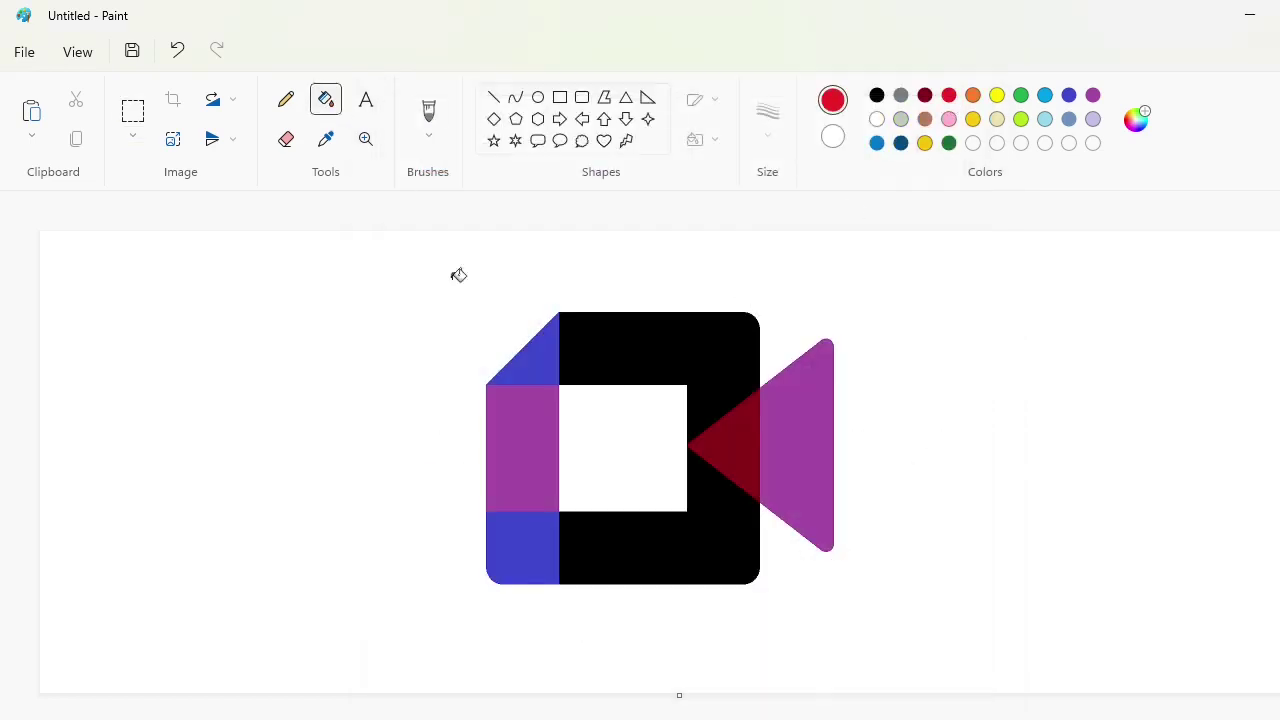
left_click(539, 353)
Step: Fill the frame's left side with the custom blue and its lower-left corner with the custom dark blue
left_click(877, 143)
left_click(535, 418)
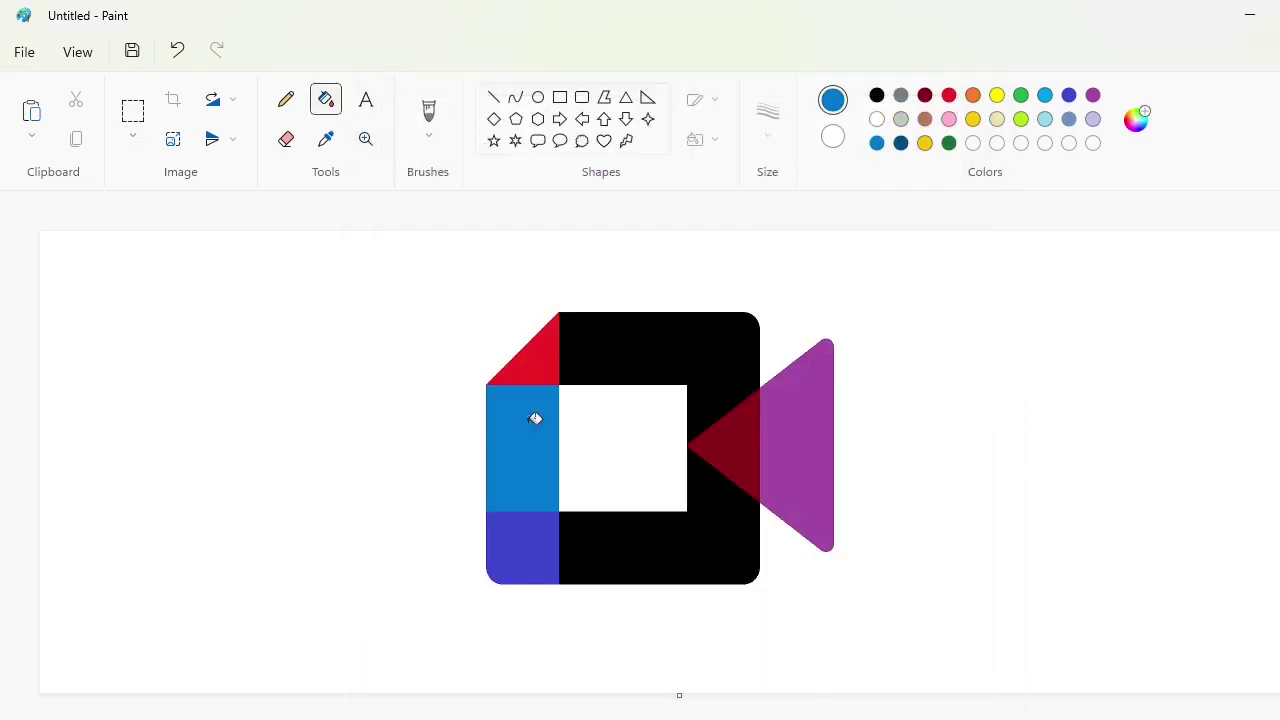
left_click(901, 143)
left_click(531, 531)
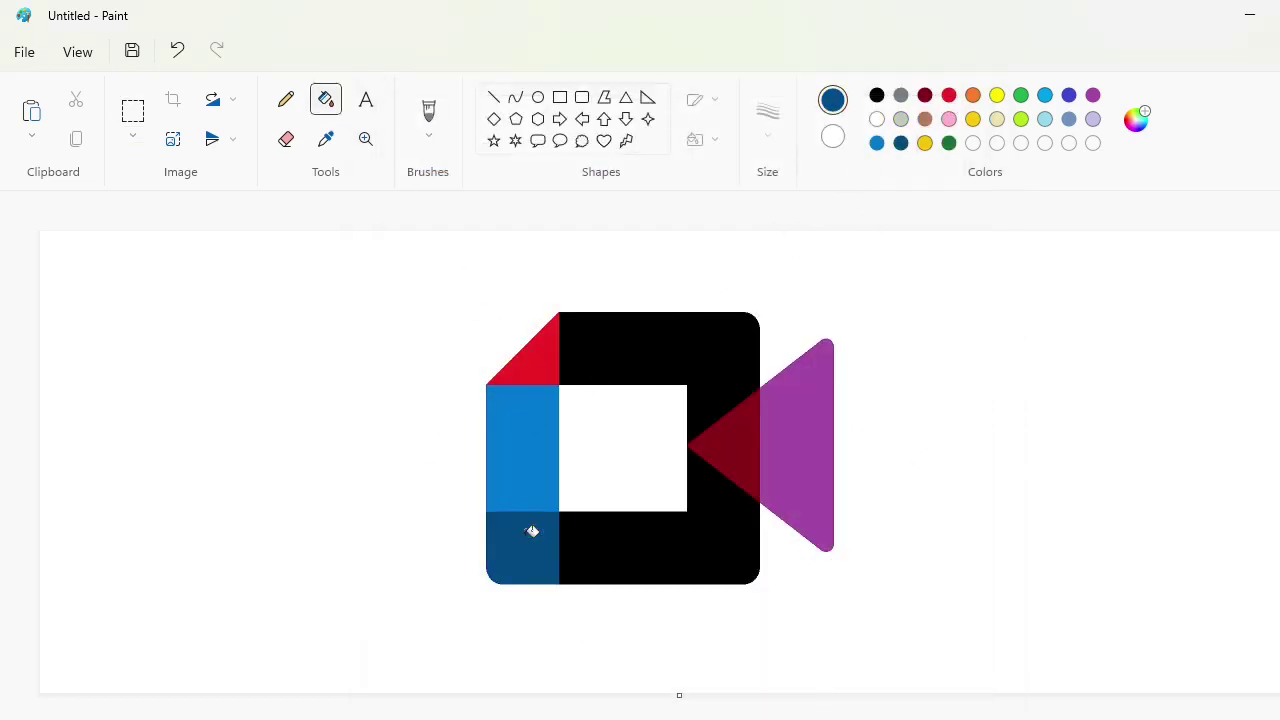
Step: Fill the frame's lower part and the outer triangle with green, and their overlap with the custom dark green
left_click(1021, 100)
left_click(734, 527)
left_click(812, 470)
left_click(762, 420)
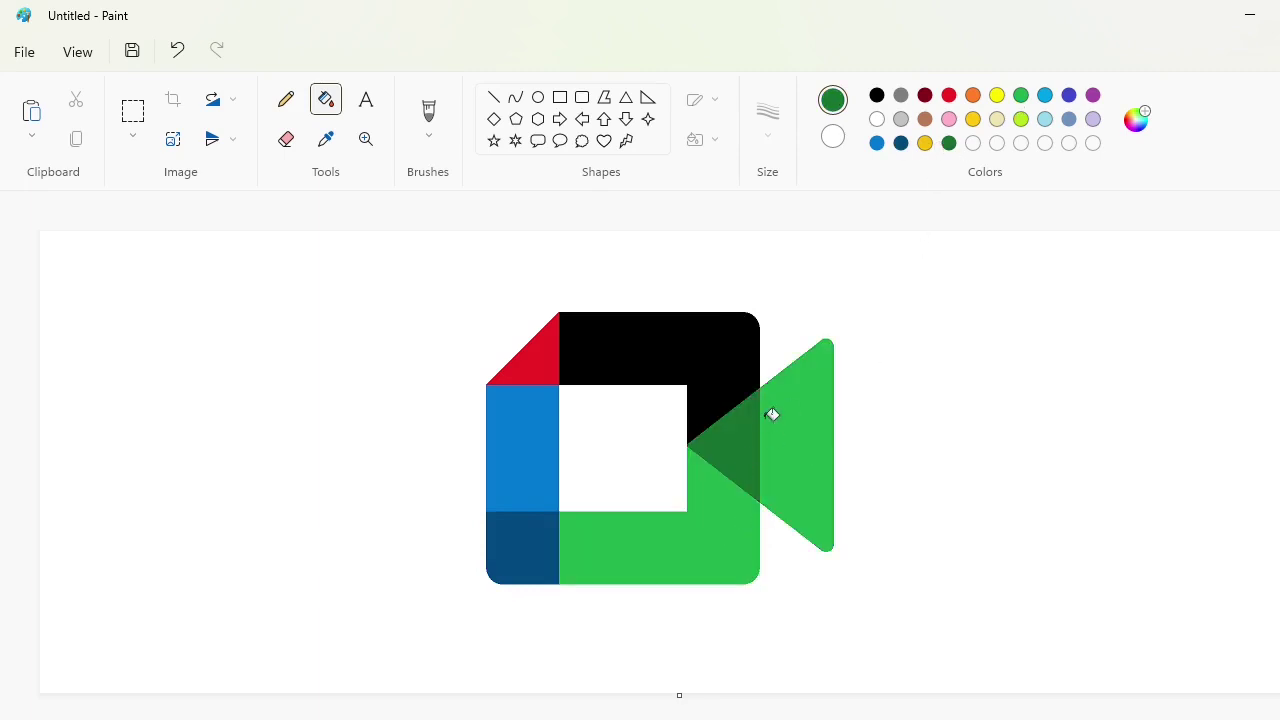
Step: Refill the triangle's overlap with a new, slightly darker custom green, and fill the frame's upper black part with the custom gold
left_click(1136, 122)
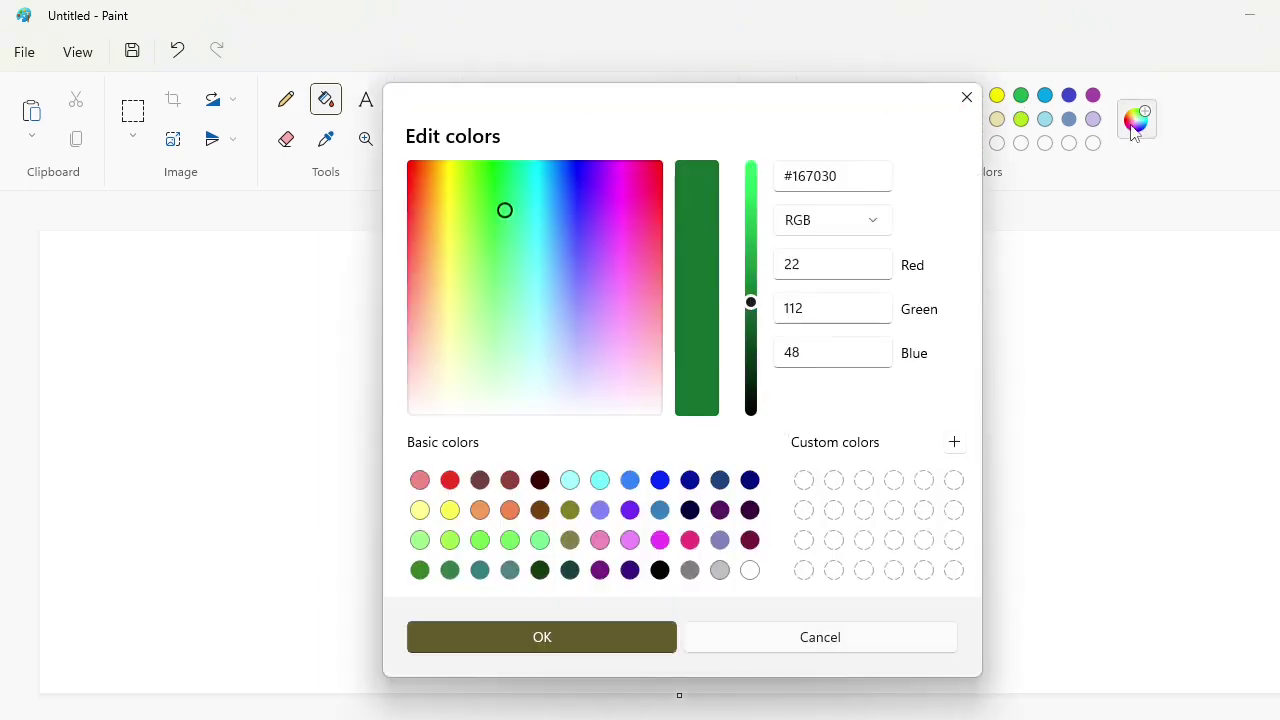
left_click(751, 316)
left_click(542, 637)
left_click(724, 457)
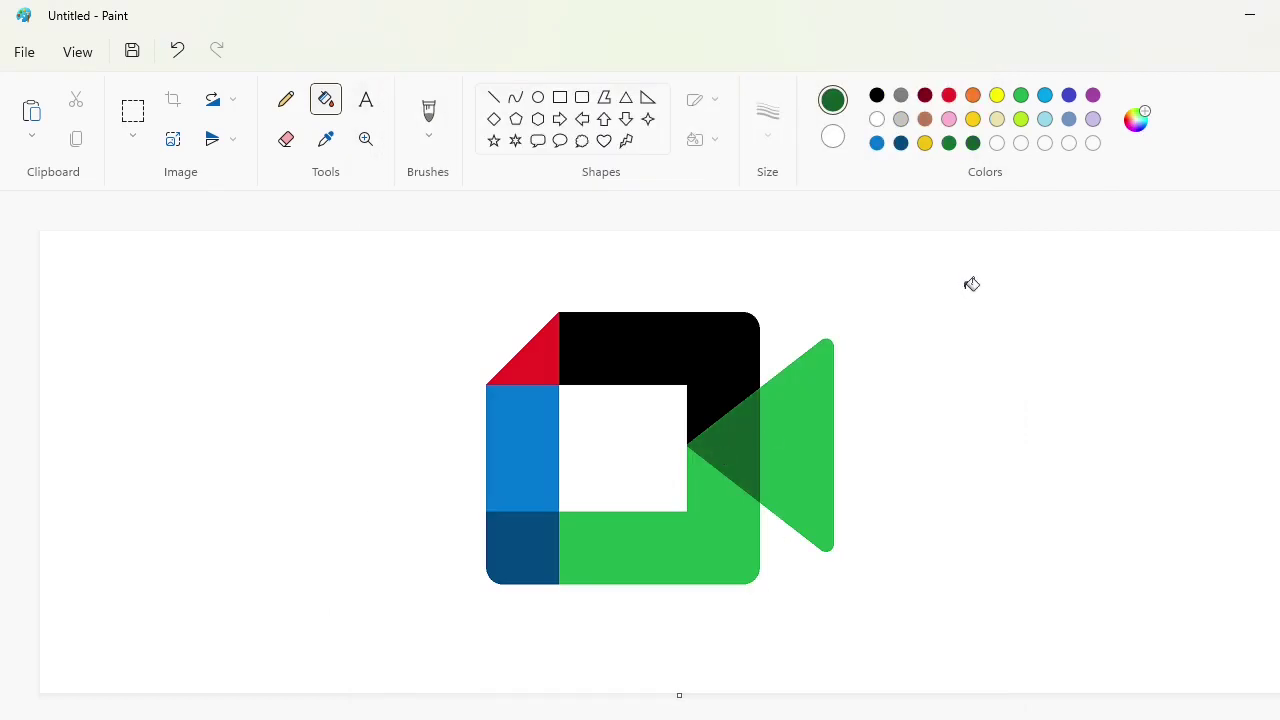
left_click(923, 146)
left_click(700, 346)
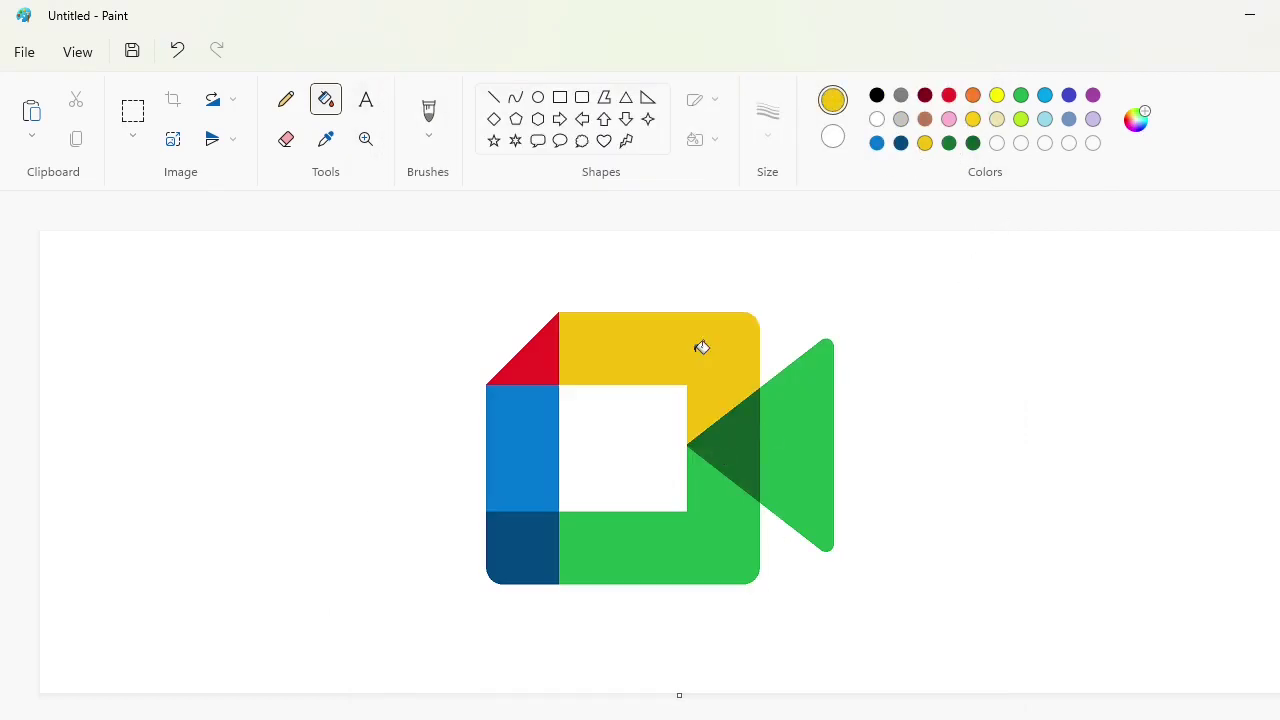